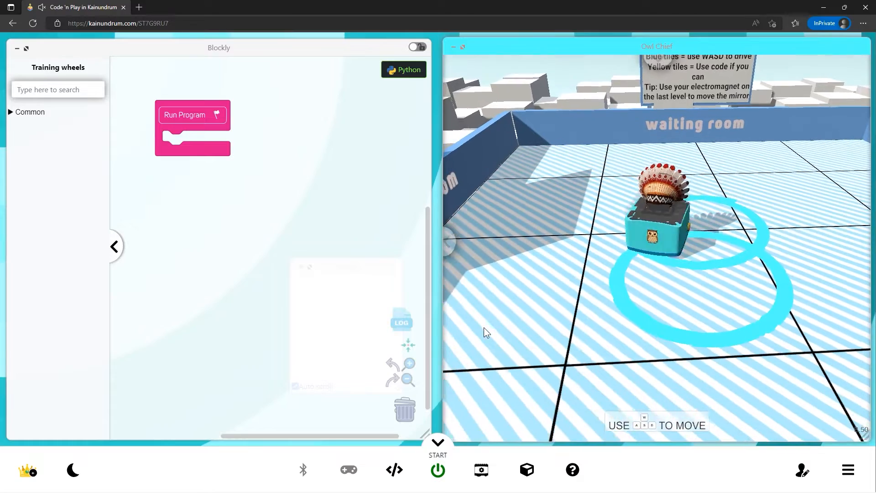
- Show the level-editing tools of the simulator and maximize its window over the workspace
key(d)
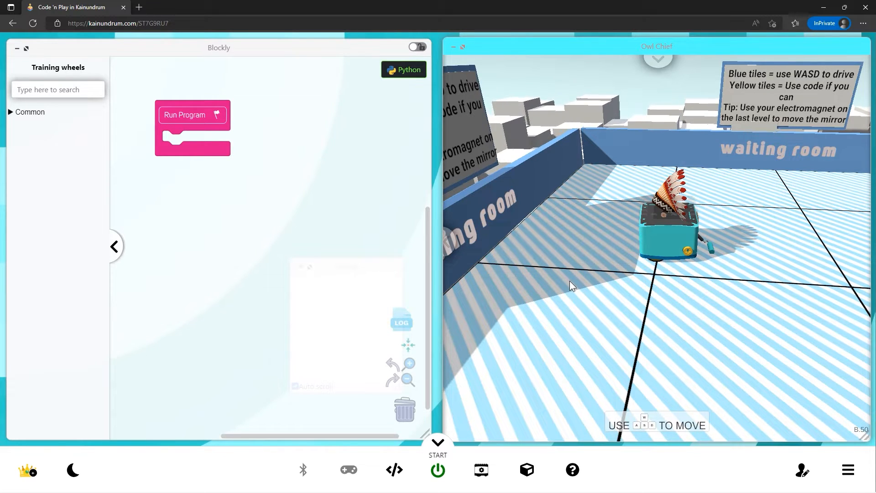
click(453, 239)
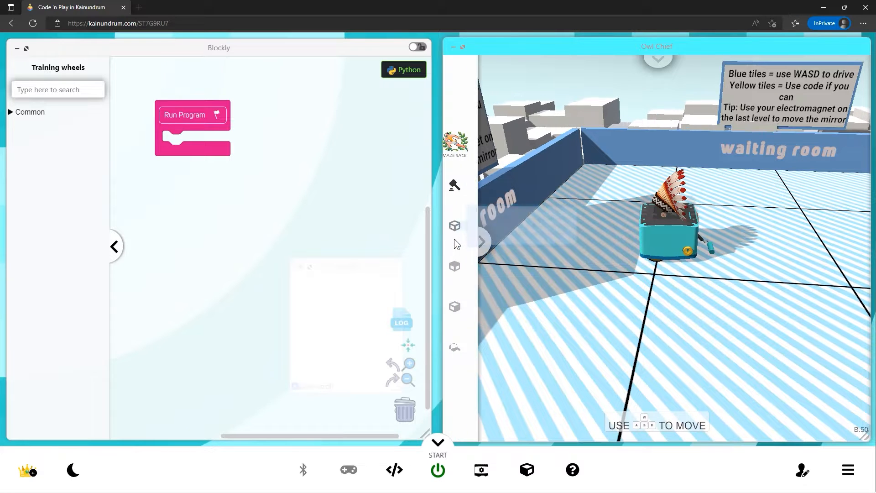
click(463, 47)
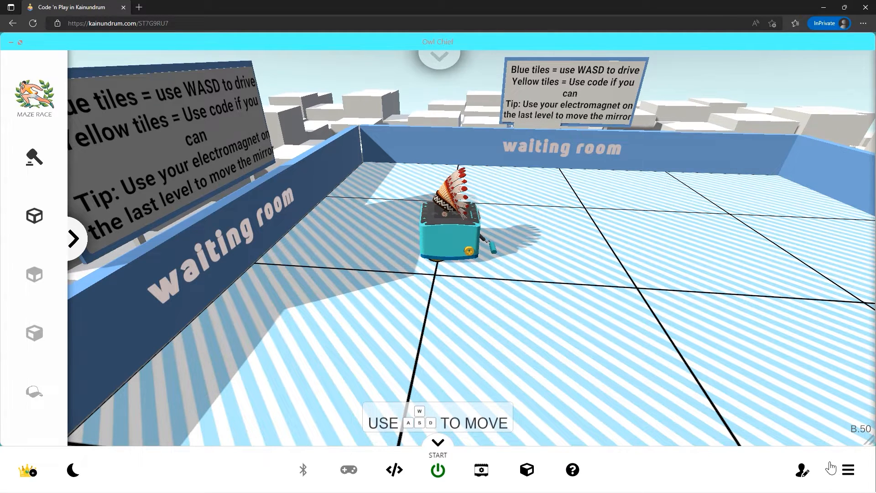
- Save the current project and create a new empty project named "Kiwis Maze" with the Maze Race level type
click(847, 469)
click(732, 316)
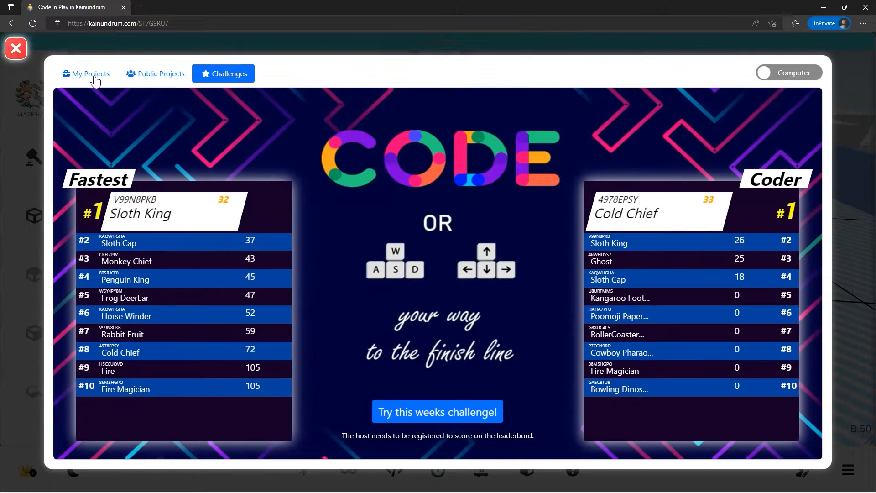
click(93, 75)
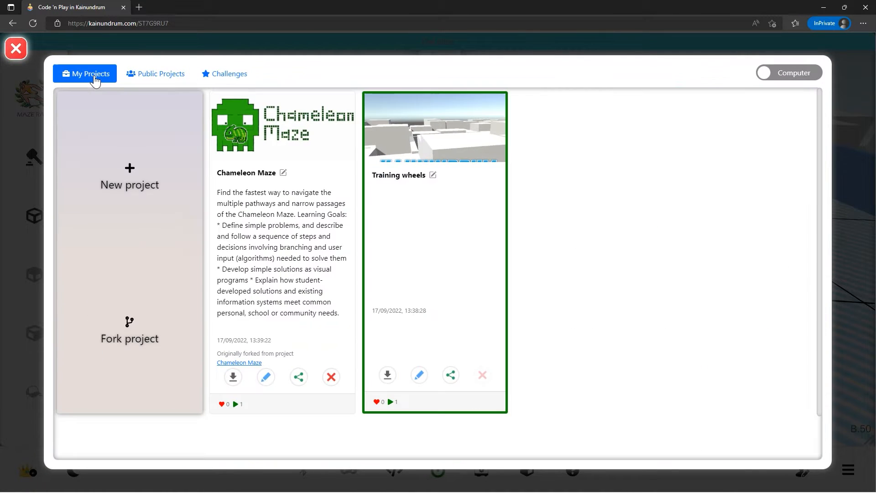
click(139, 178)
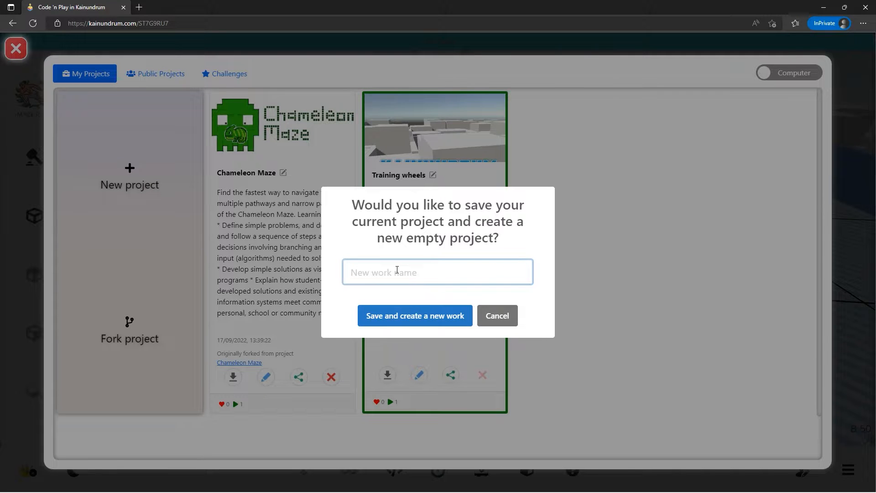
text(Kiwis Maze)
key(Return)
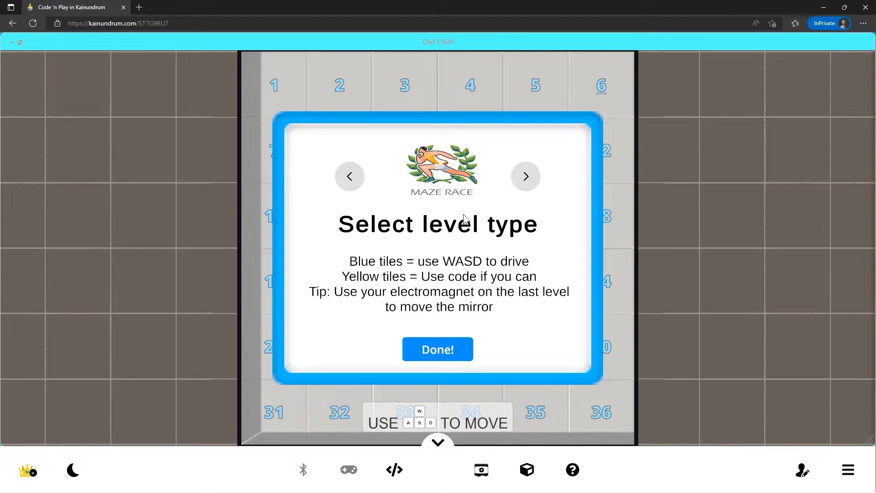
click(439, 350)
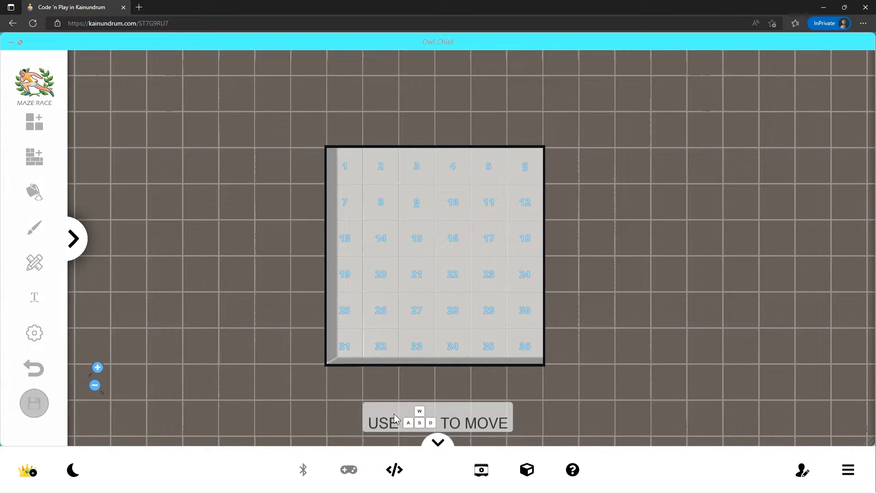
- Examine the empty 36-tile level grid by shifting the view in every direction
key(a)
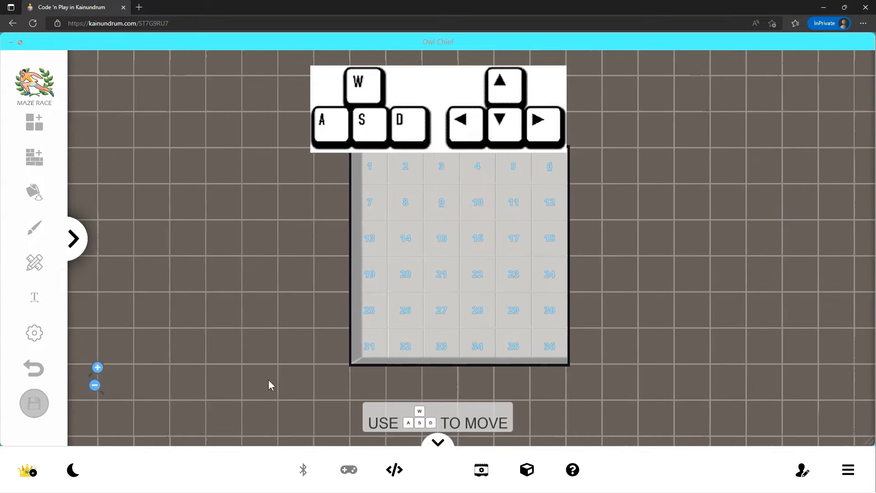
key(d)
key(w)
key(a)
key(s)
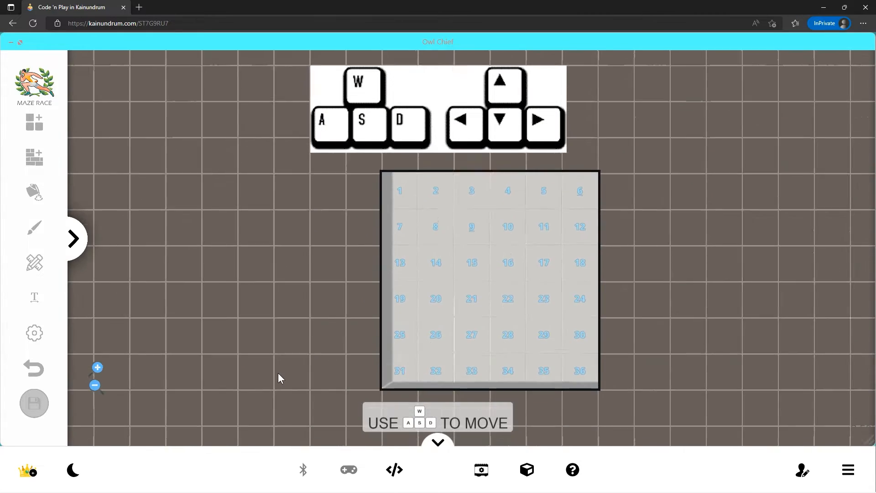
key(d)
key(s)
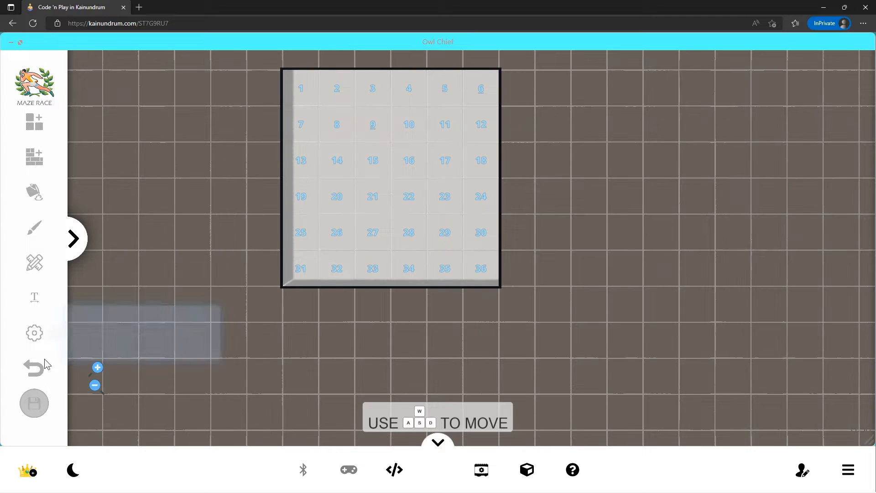
- Inspect the level grid at closer and wider zoom levels
click(95, 385)
click(97, 367)
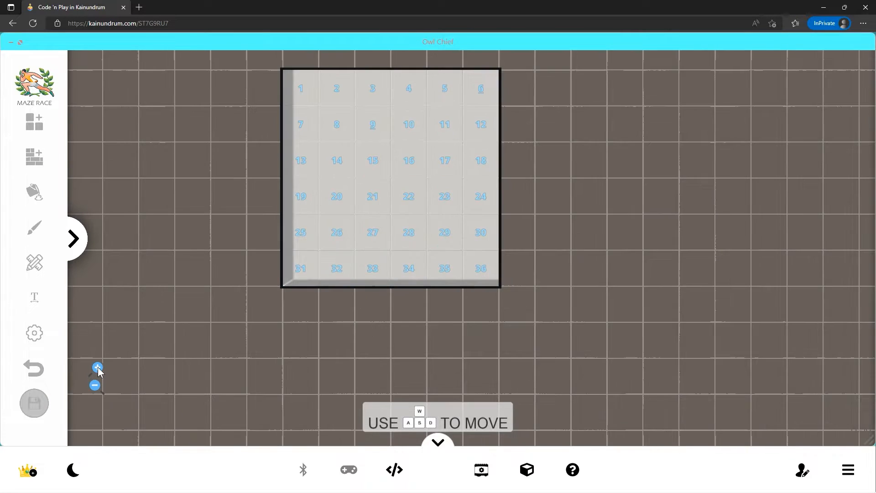
click(97, 367)
click(97, 368)
click(97, 367)
click(97, 368)
click(97, 367)
click(95, 385)
click(95, 384)
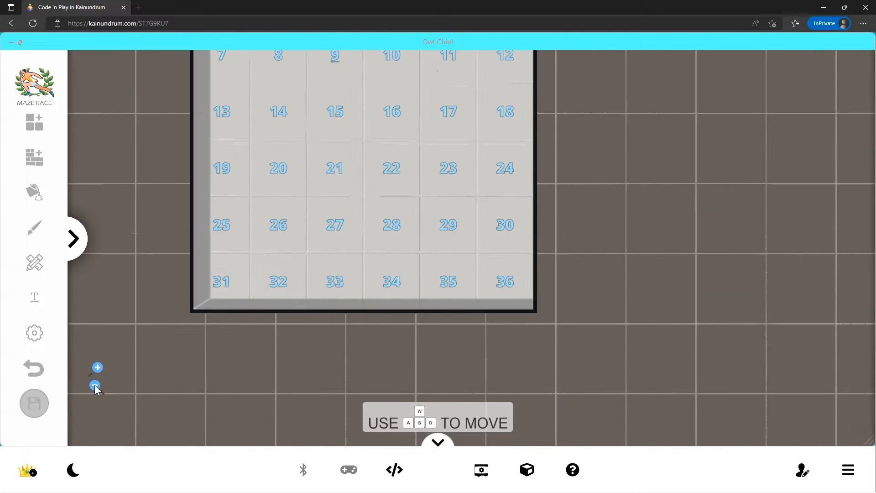
click(95, 385)
scroll(273, 248, up, 1)
scroll(281, 253, down, 2)
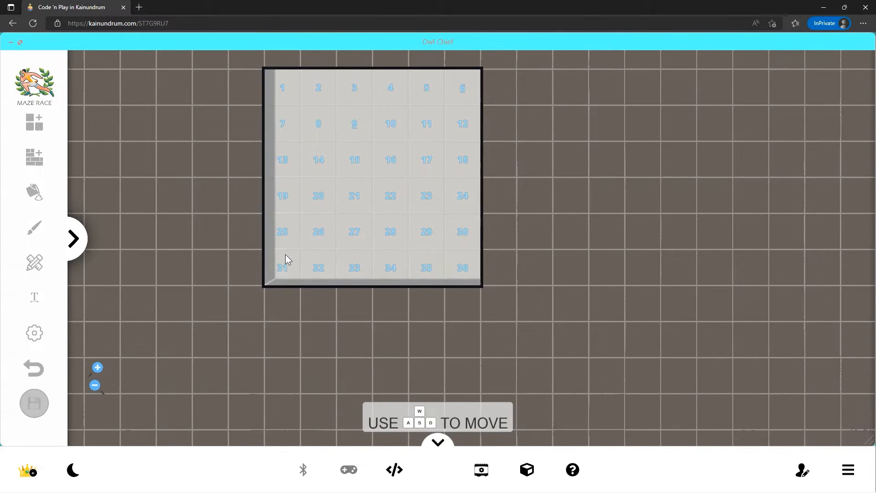
scroll(330, 200, up, 2)
scroll(326, 190, up, 2)
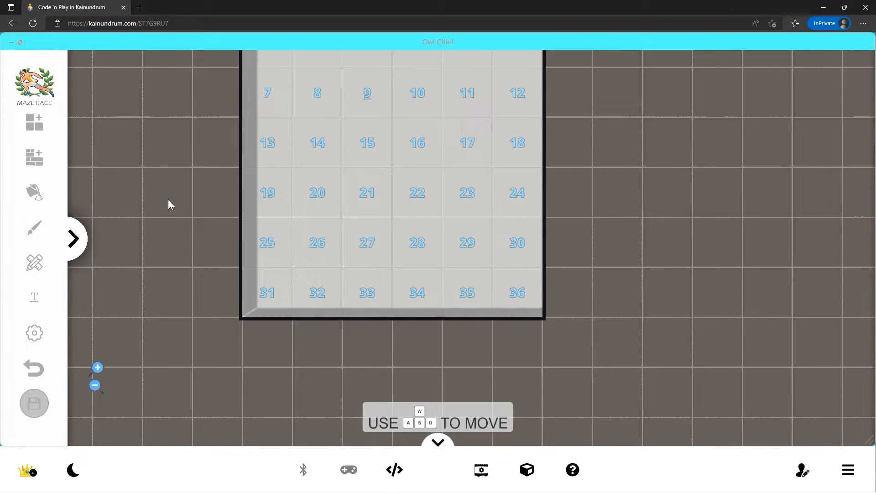
- Add an L-shaped corridor of six tiles extending outward from tile 13, and try to remove its tile adjoining the grid
key(w)
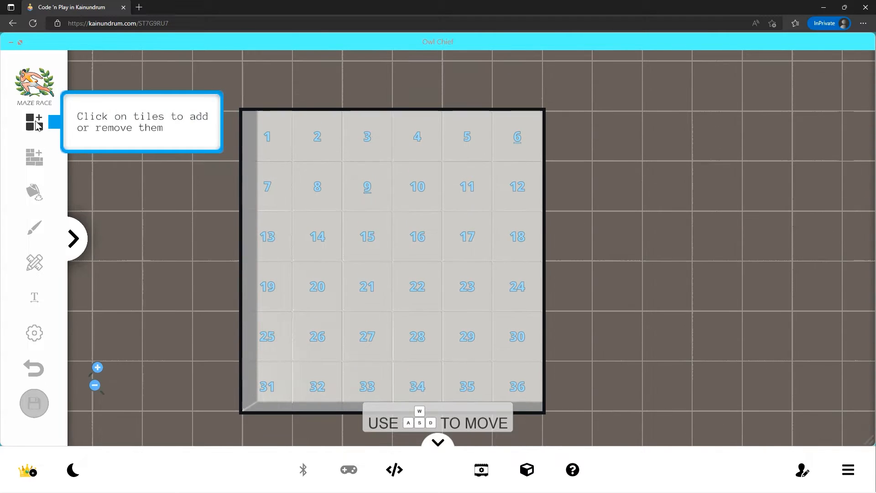
click(36, 125)
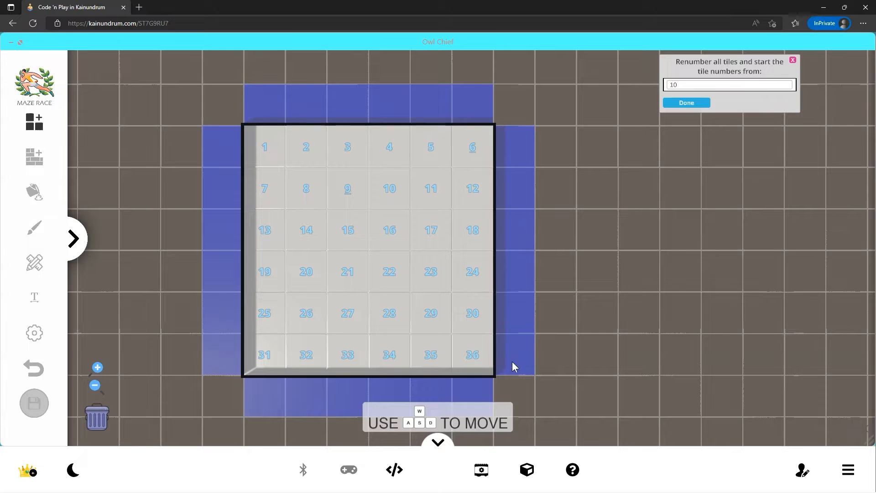
click(219, 232)
click(399, 248)
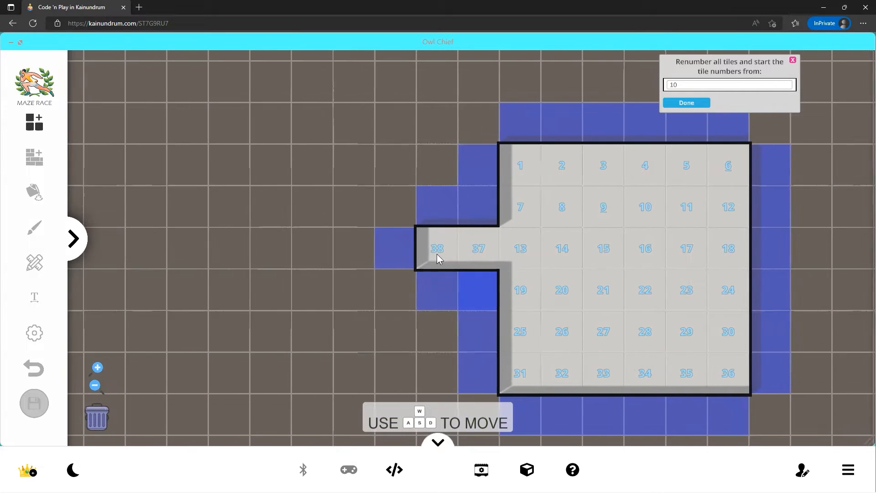
click(413, 249)
click(442, 207)
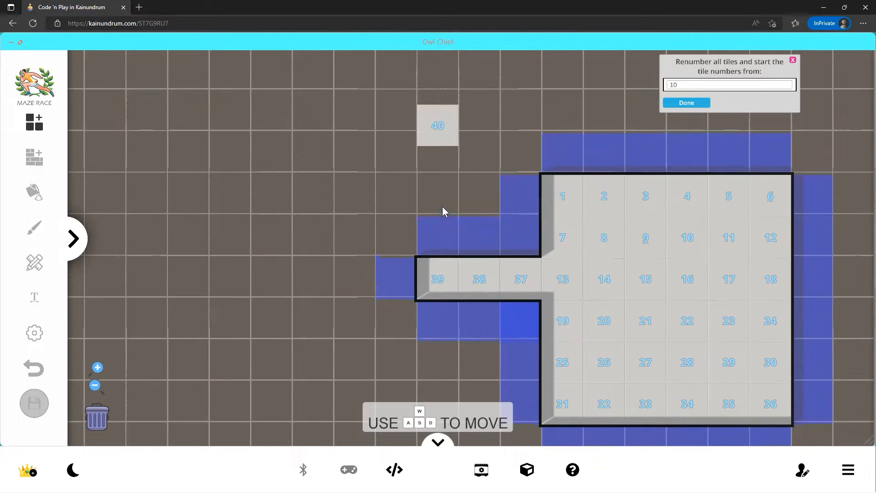
click(442, 207)
click(441, 206)
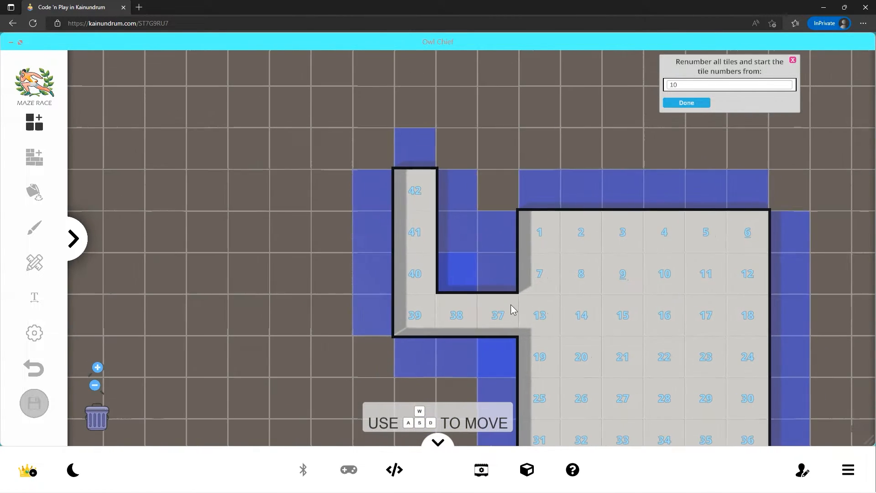
click(501, 316)
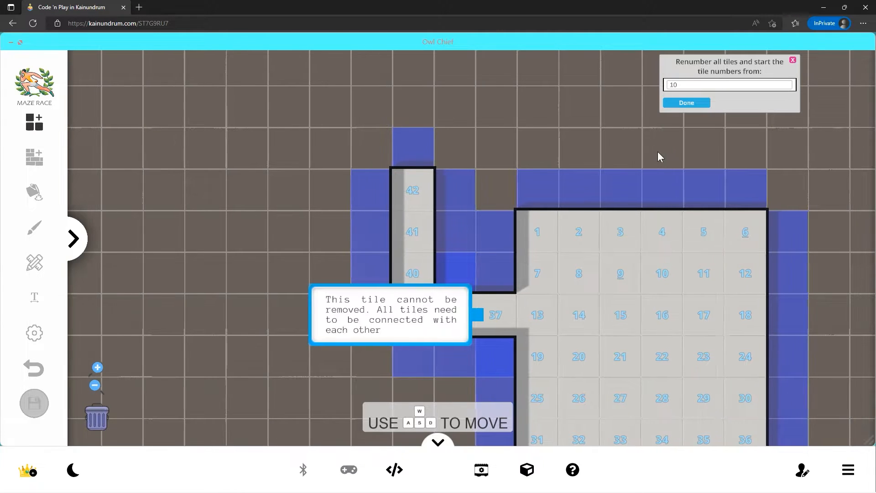
- Add straight walls along both sides of tiles 13 to 17, and auto-generate the maze walls
click(35, 160)
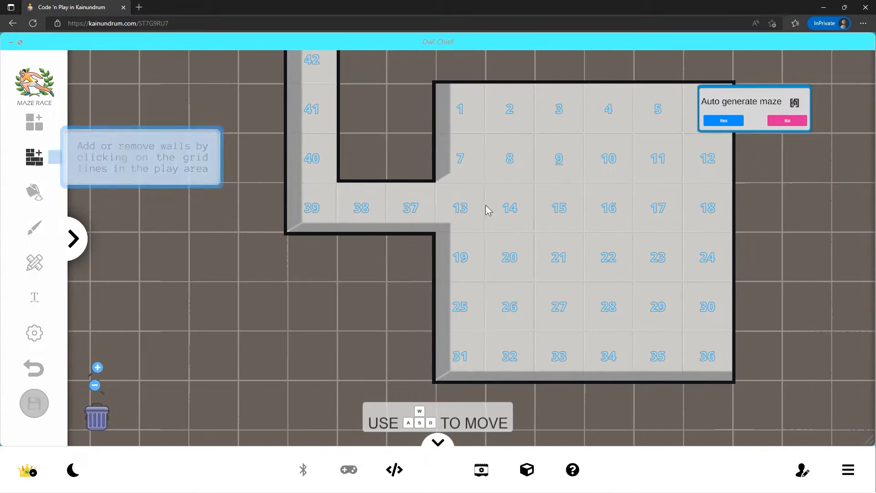
drag(408, 235, 629, 236)
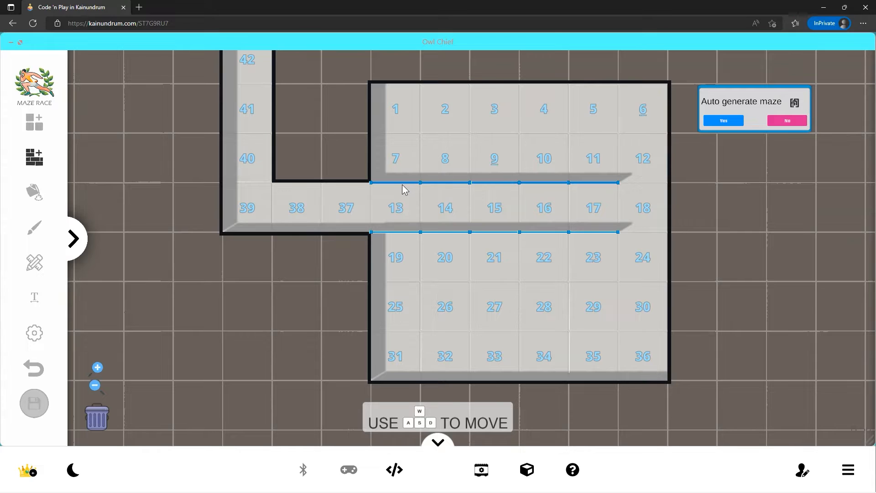
click(724, 121)
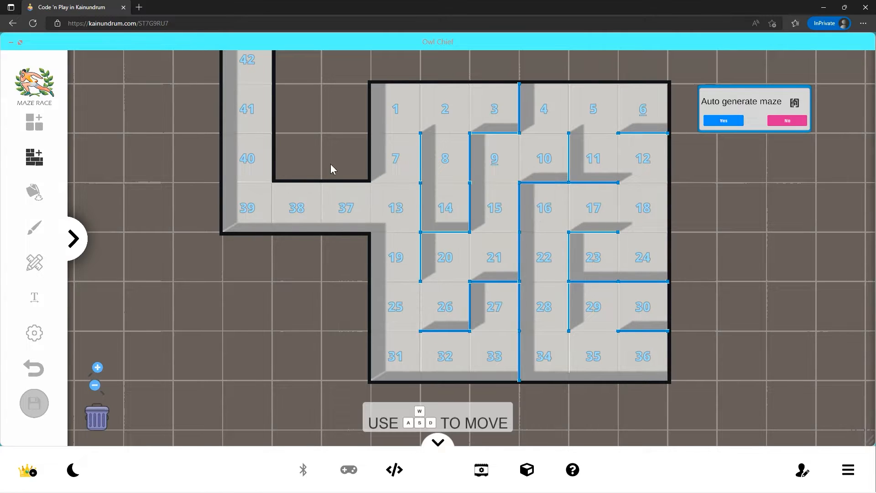
- Fill tiles 31, 32 and 33 with yellow
click(32, 193)
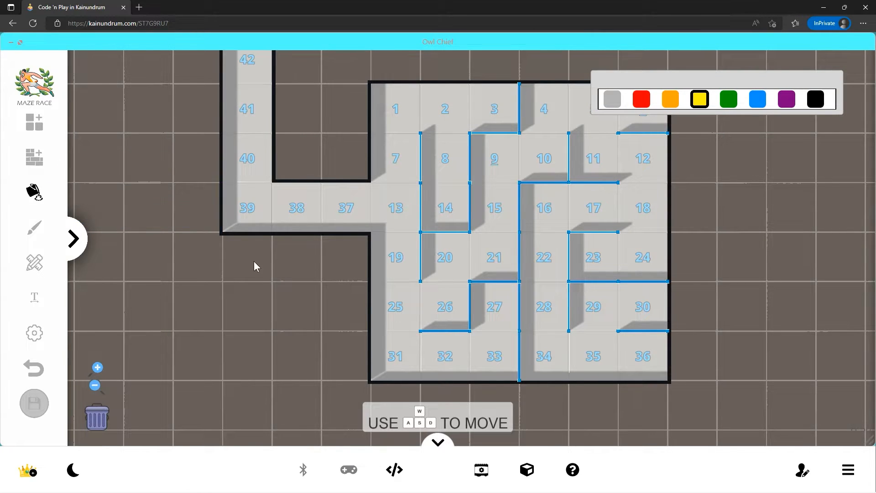
key(d)
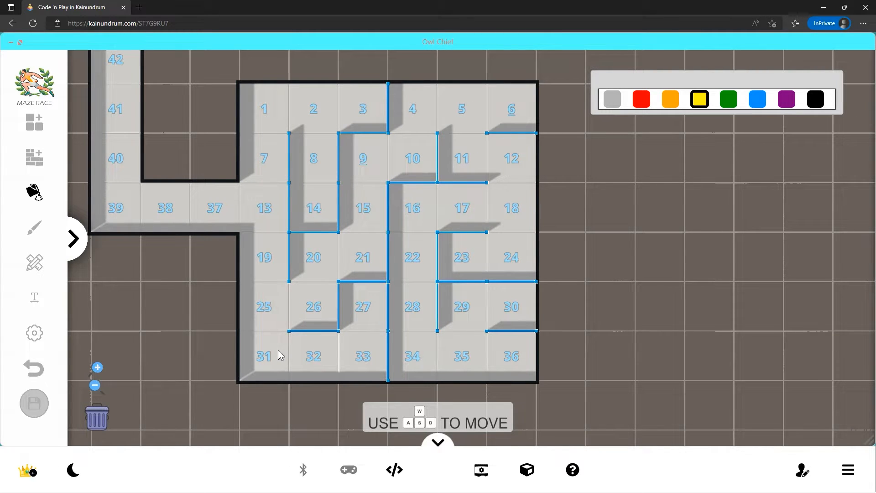
click(301, 358)
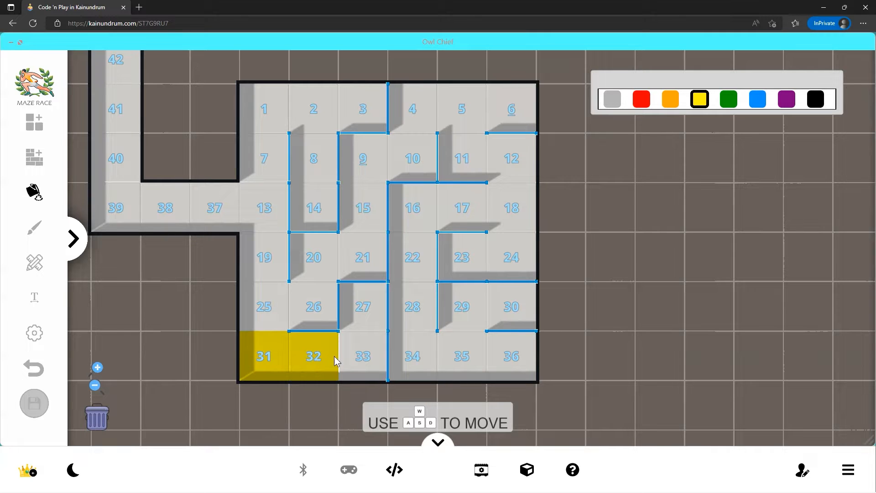
click(357, 362)
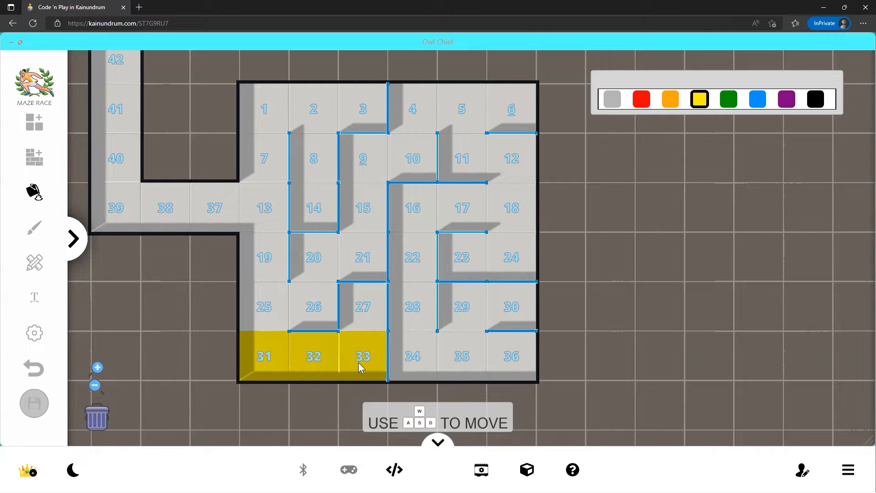
- Fill tiles 4, 5 and 6 with green
click(735, 105)
click(521, 114)
click(472, 115)
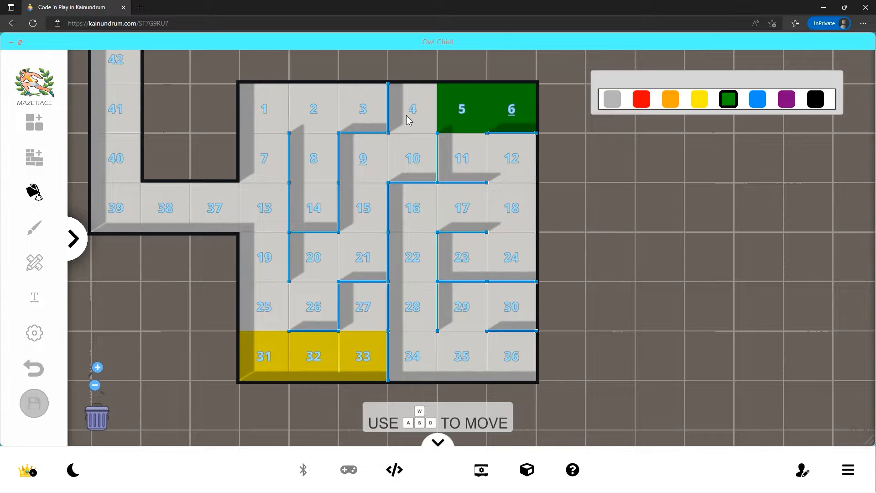
click(406, 115)
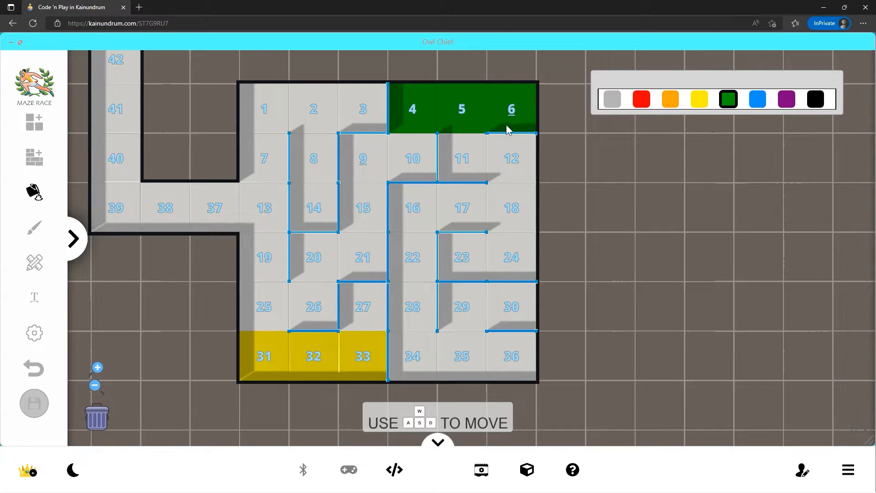
- Hand-paint the word "KIWI" in green across corridor tiles 39 and 38
click(34, 227)
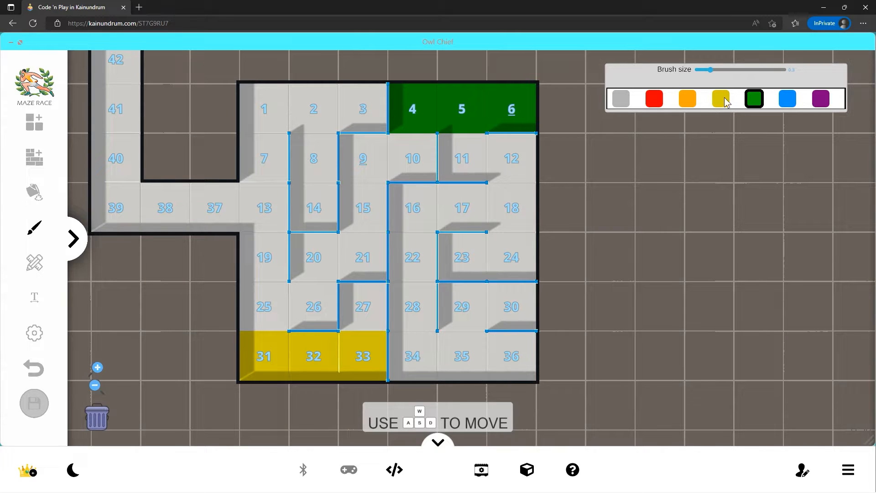
key(a)
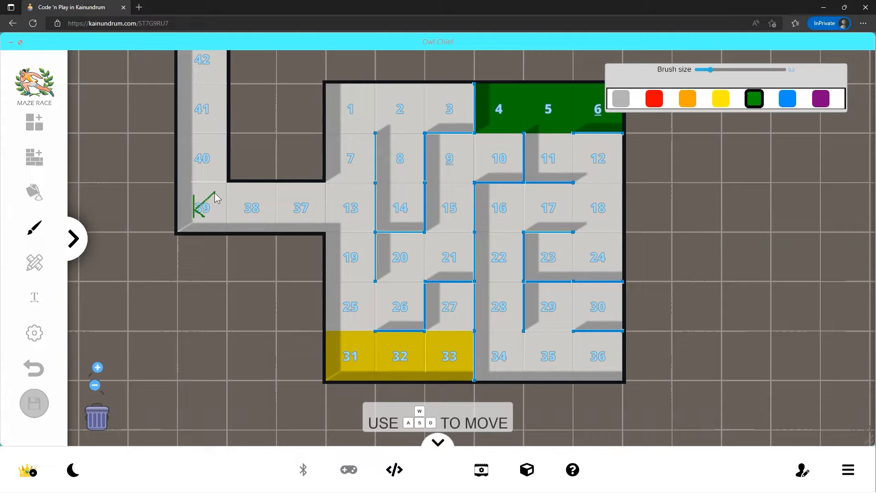
drag(237, 216, 245, 204)
drag(268, 207, 262, 222)
- Place a starting point on tile 42 at the far end of the corridor
click(34, 262)
key(d)
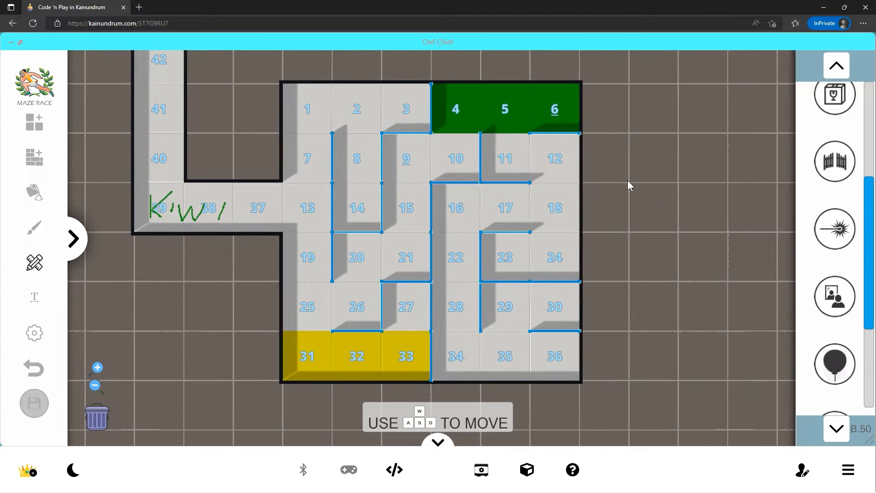
scroll(843, 118, up, 3)
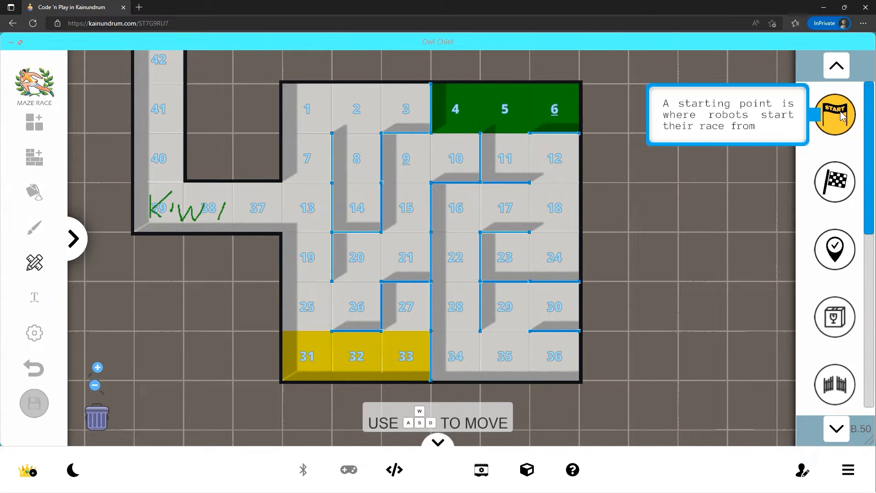
drag(842, 117, 256, 209)
drag(207, 160, 203, 146)
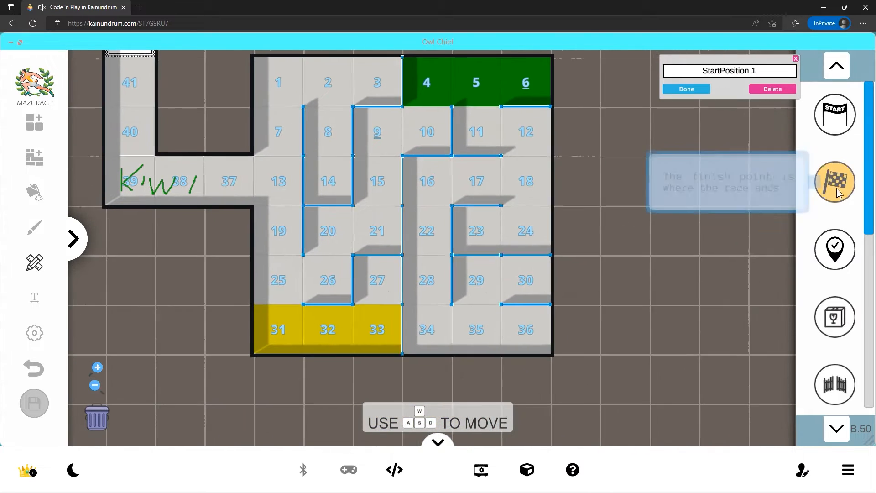
- Place a finish point on tile 36 and checkpoints on corridor tile 40 and tile 13
drag(838, 190, 525, 342)
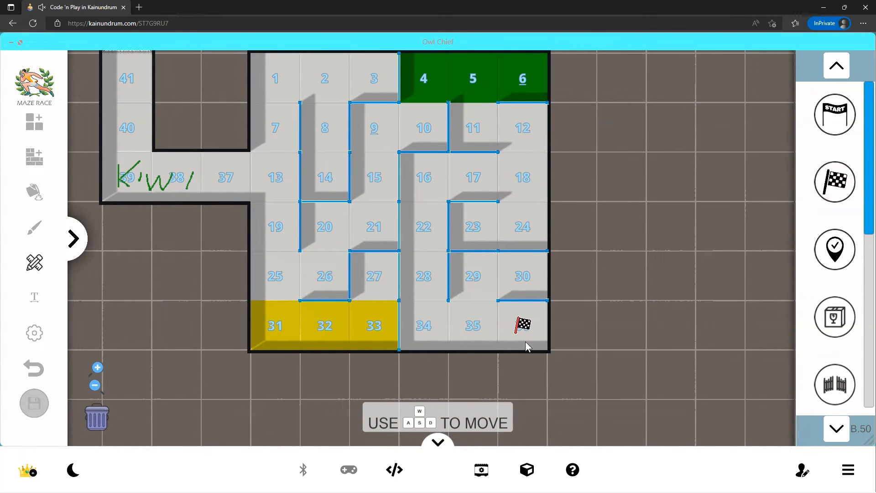
click(524, 338)
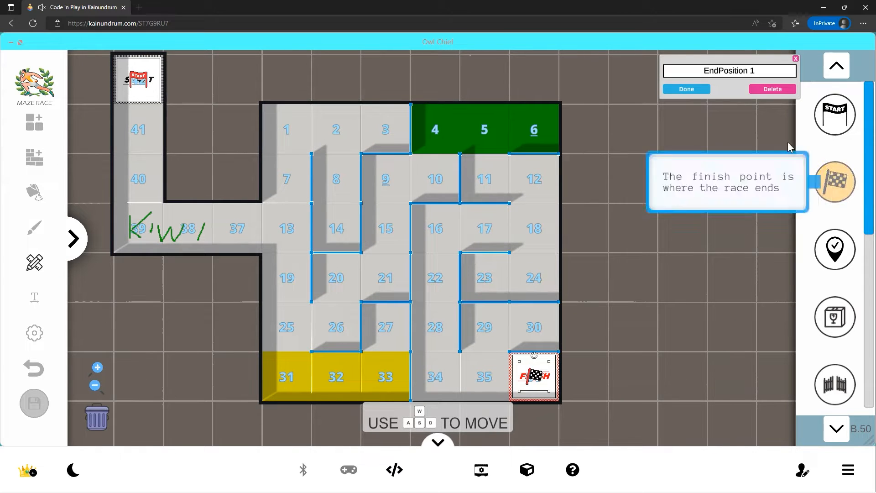
mouse_move(833, 266)
mouse_down()
mouse_move(260, 187)
mouse_move(142, 231)
mouse_up()
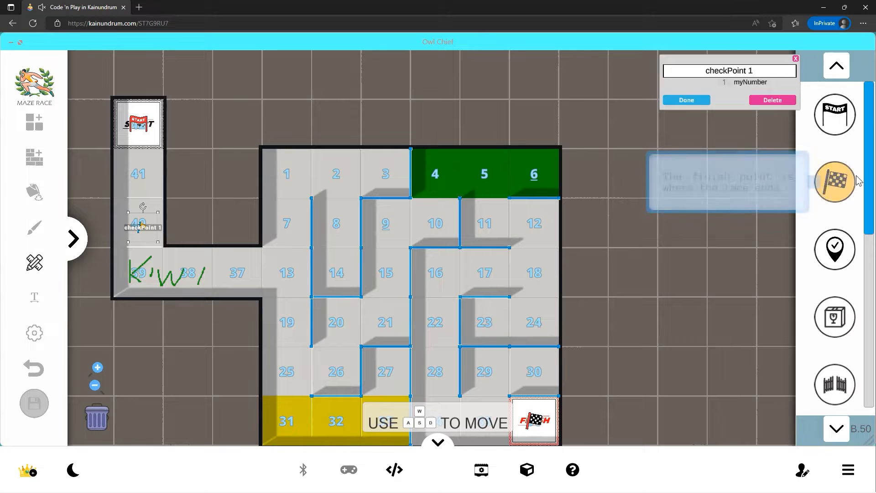
mouse_move(841, 248)
mouse_down()
mouse_move(265, 276)
mouse_move(281, 277)
mouse_up()
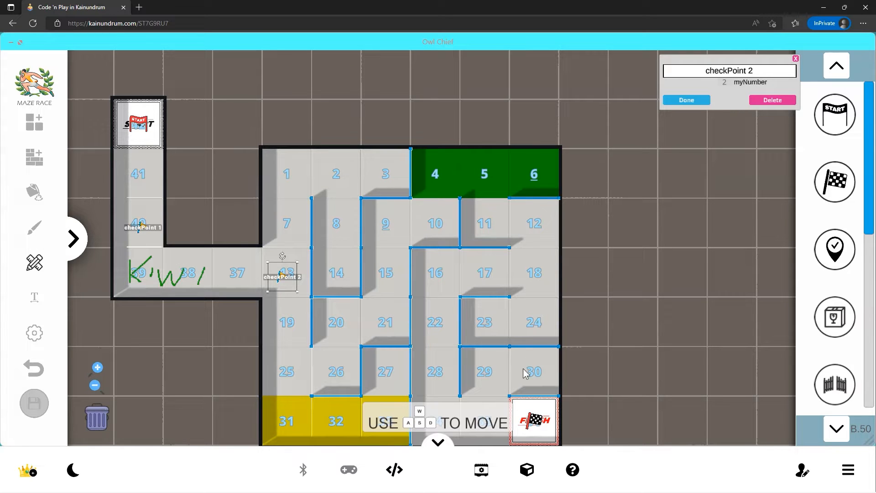
- Place a green moveable push crate on tile 19 and a yellow one on tile 25
key(s)
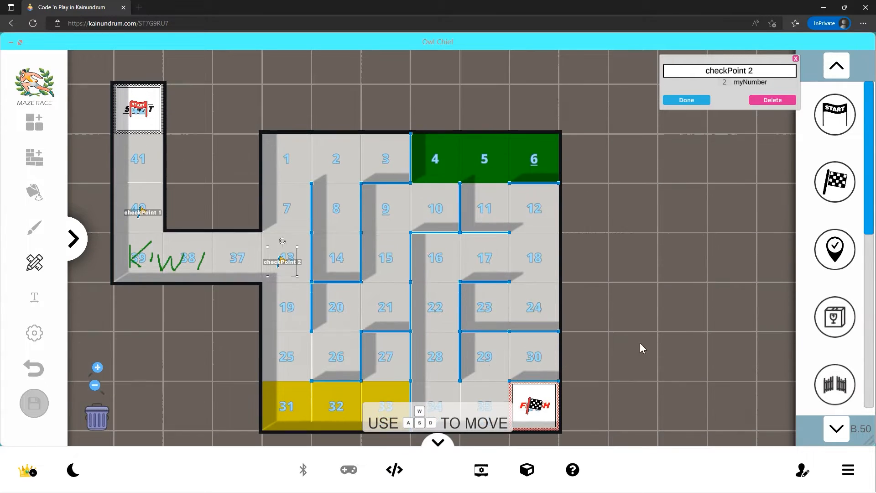
key(d)
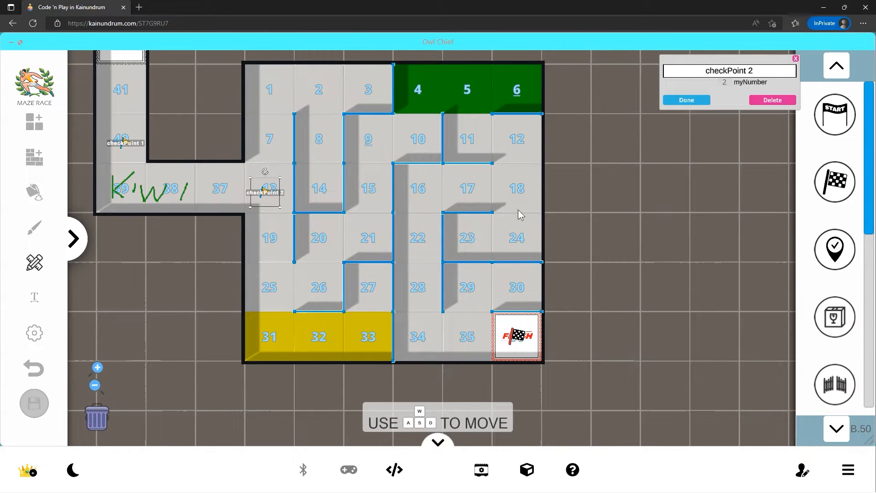
scroll(830, 219, down, 2)
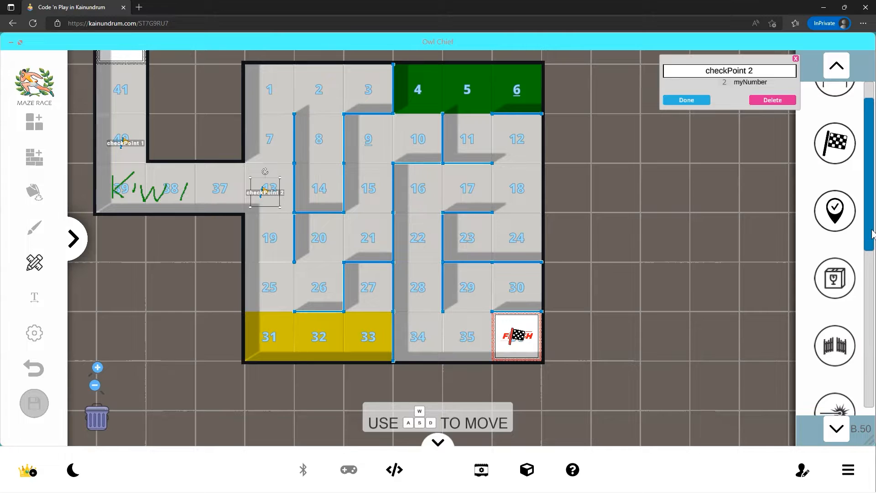
drag(842, 247, 283, 208)
click(270, 242)
scroll(275, 239, up, 2)
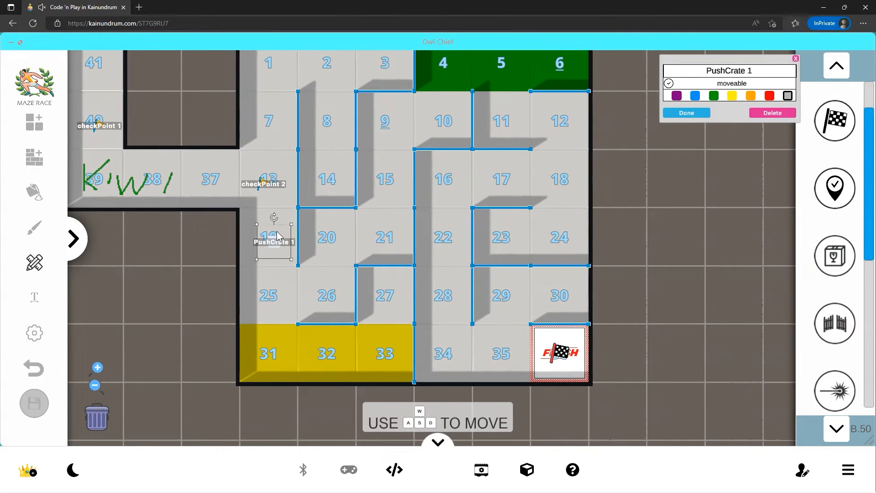
click(714, 97)
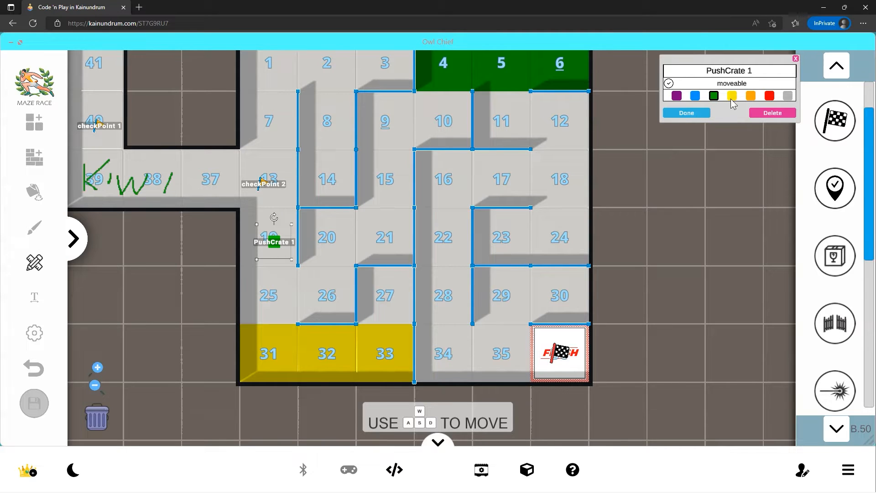
click(687, 113)
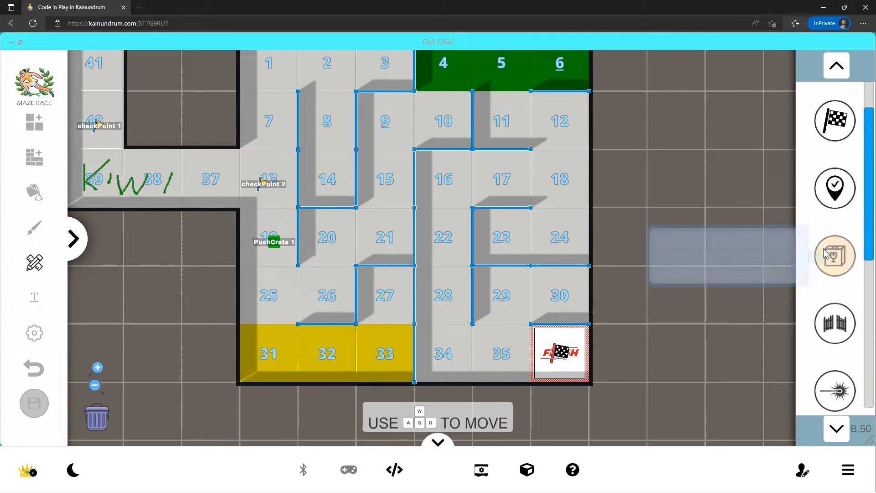
drag(834, 256, 274, 312)
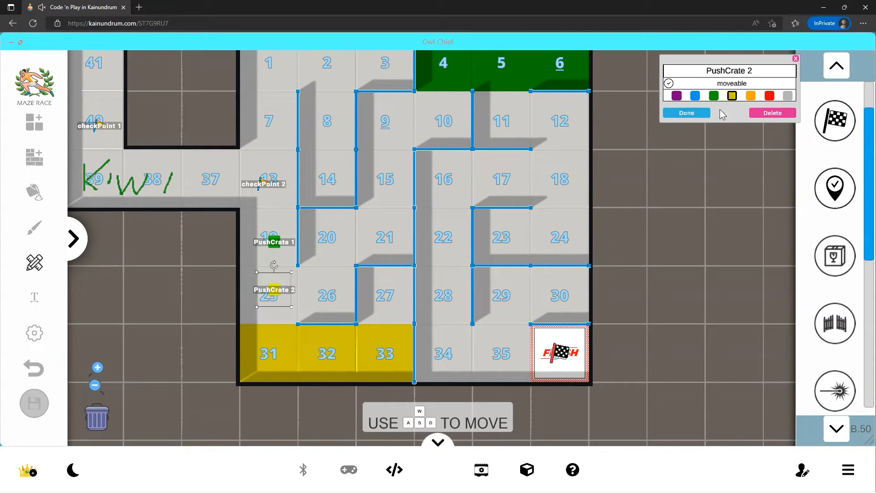
click(692, 114)
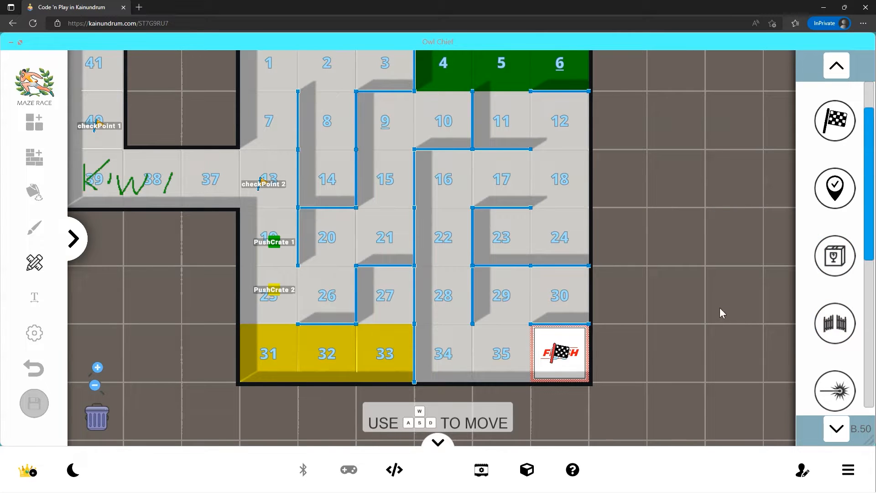
- Review the maze route from the start corridor past the checkpoints and push crates to the finish tile
key(w)
key(a)
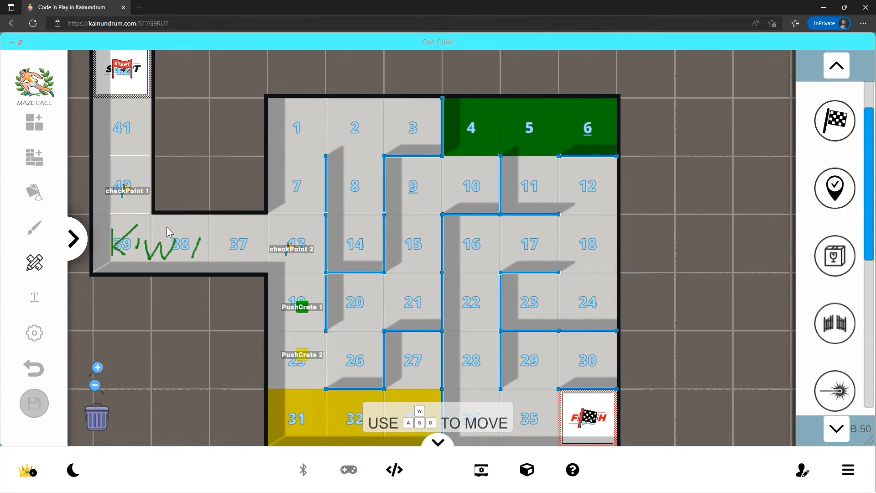
key(s)
key(d)
key(d)
key(d)
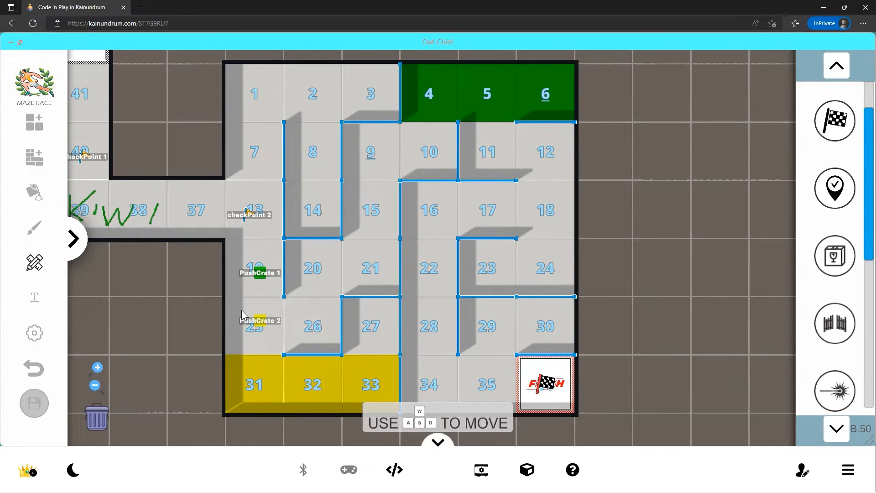
key(d)
key(d)
key(d)
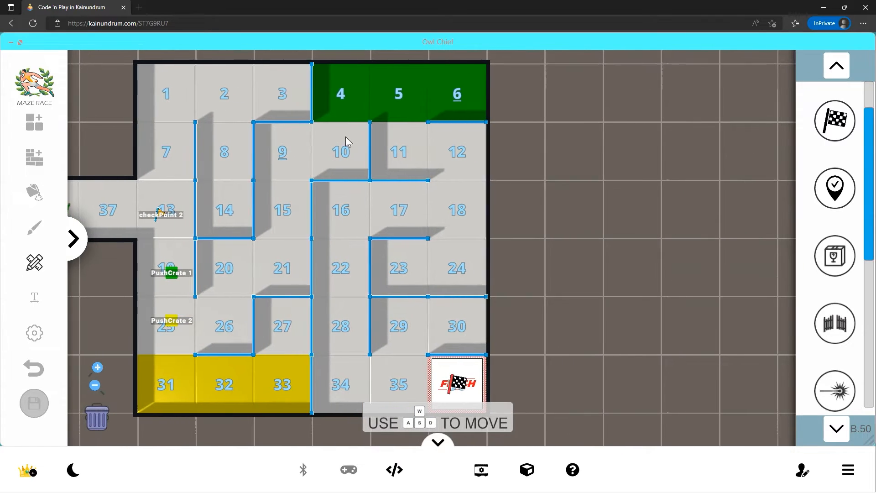
key(d)
key(d)
key(s)
key(s)
key(a)
key(a)
key(s)
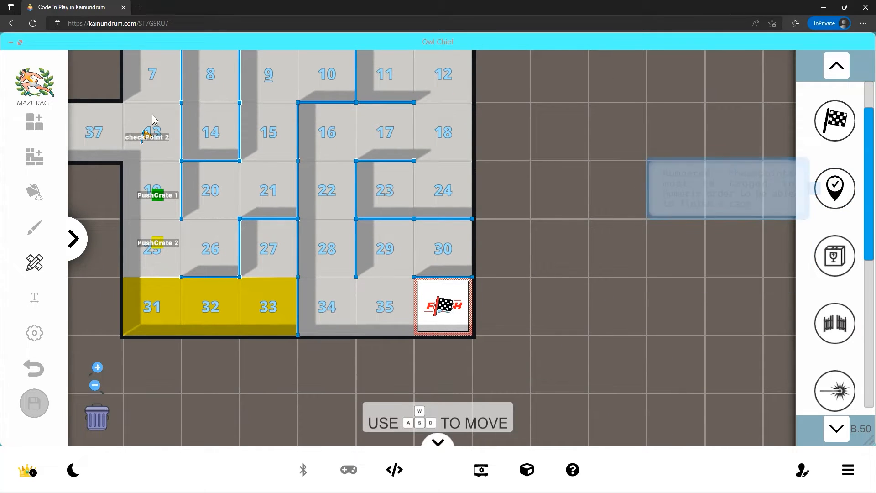
- Remove the wall between tiles 33 and 34, declining maze auto-generation, and place a gate there instead
click(42, 150)
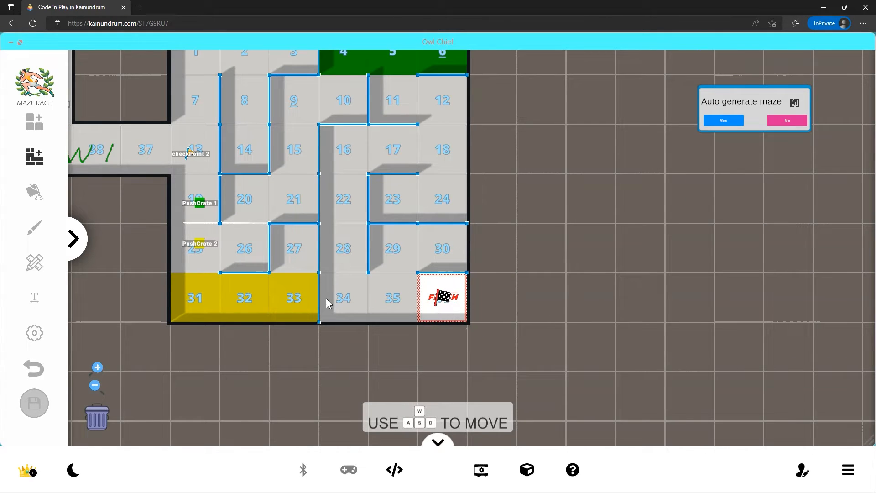
click(786, 121)
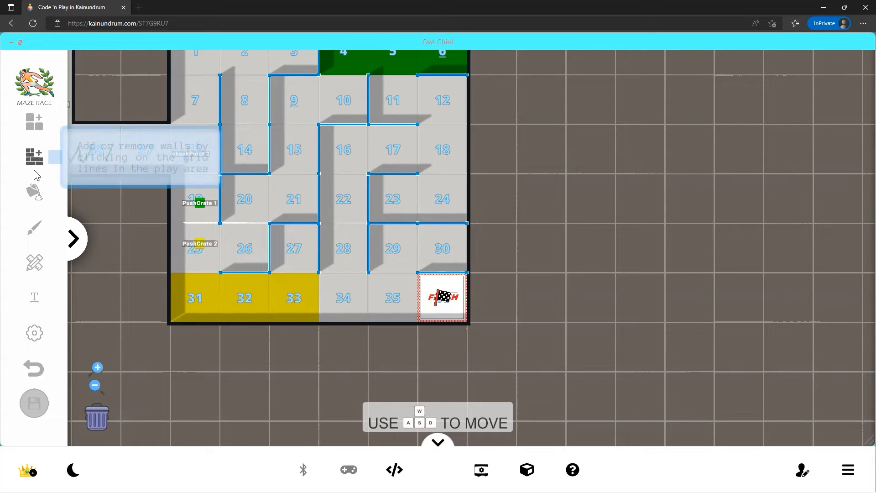
click(34, 262)
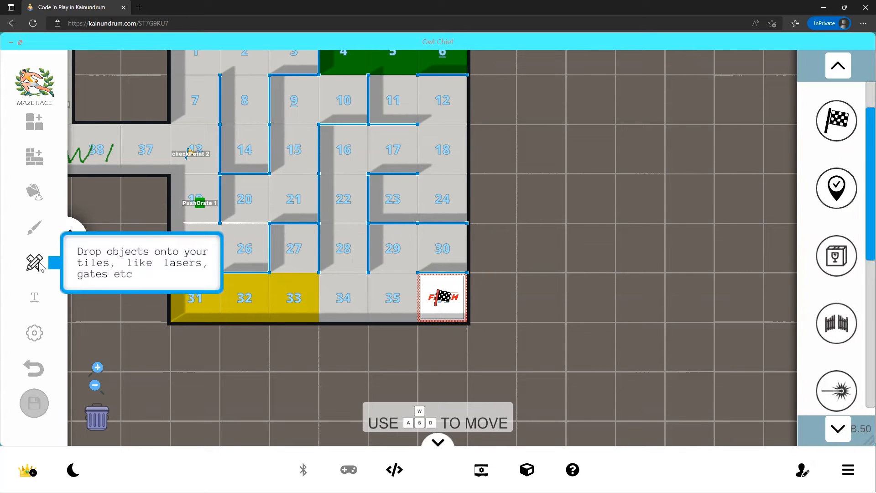
drag(839, 319, 313, 299)
click(322, 301)
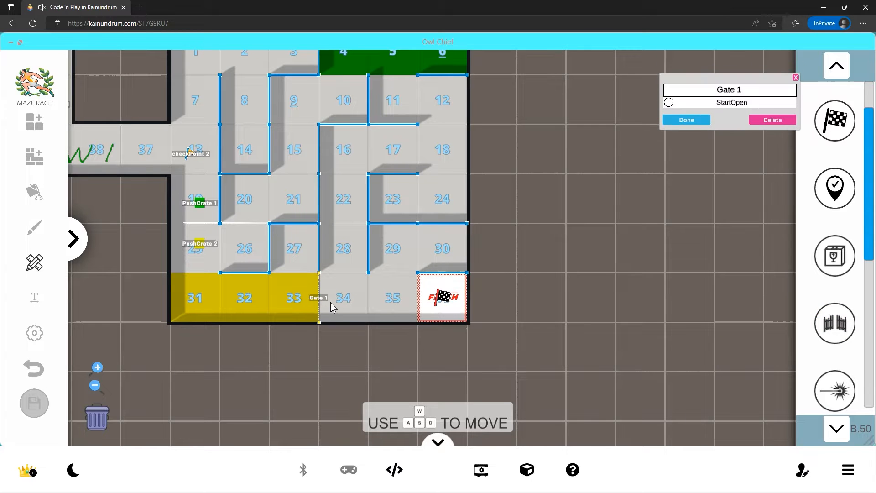
- Place a laser on tile 33 and set its onLaserEnter action to triggerEvent with Gate 1 and toggleGate
scroll(330, 302, up, 3)
key(a)
scroll(387, 311, up, 2)
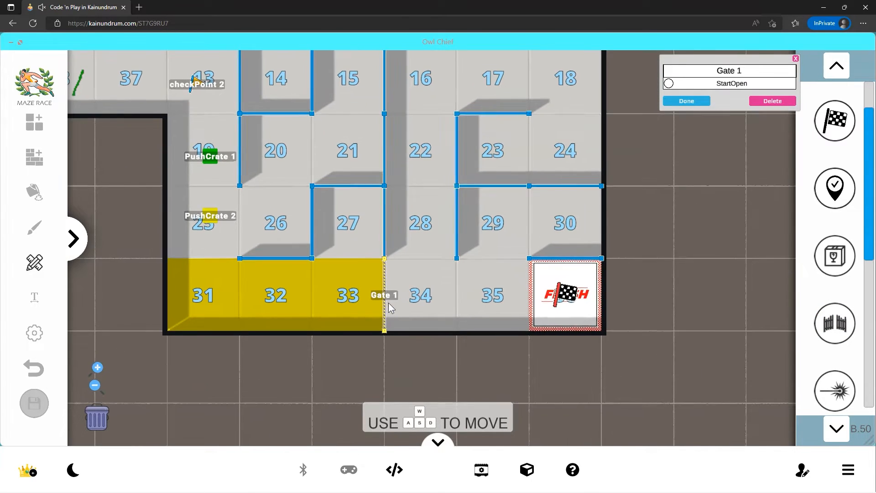
drag(834, 391, 343, 317)
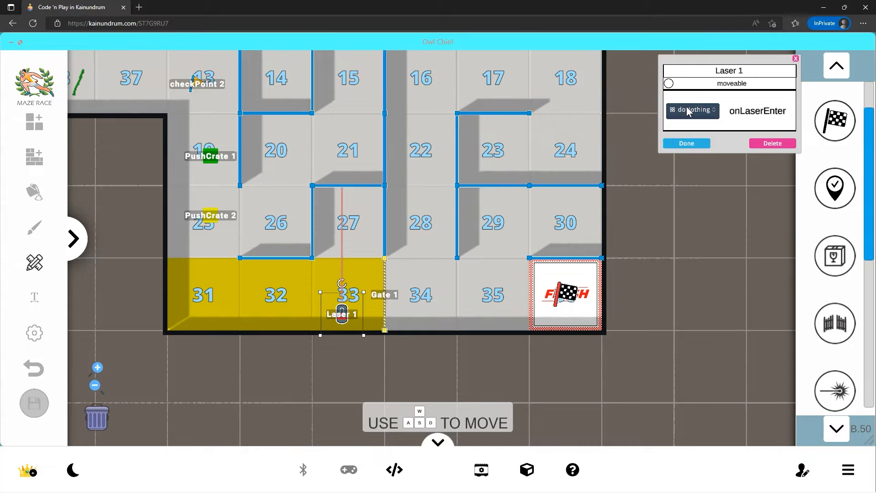
click(700, 110)
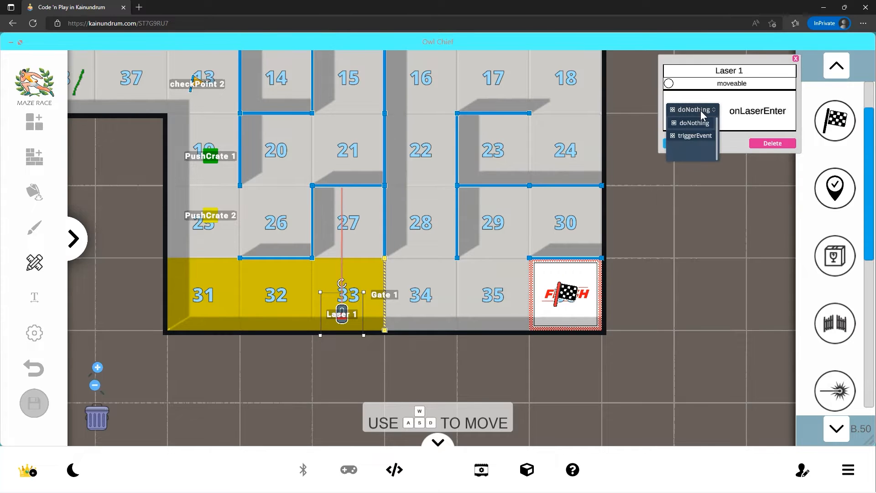
click(678, 136)
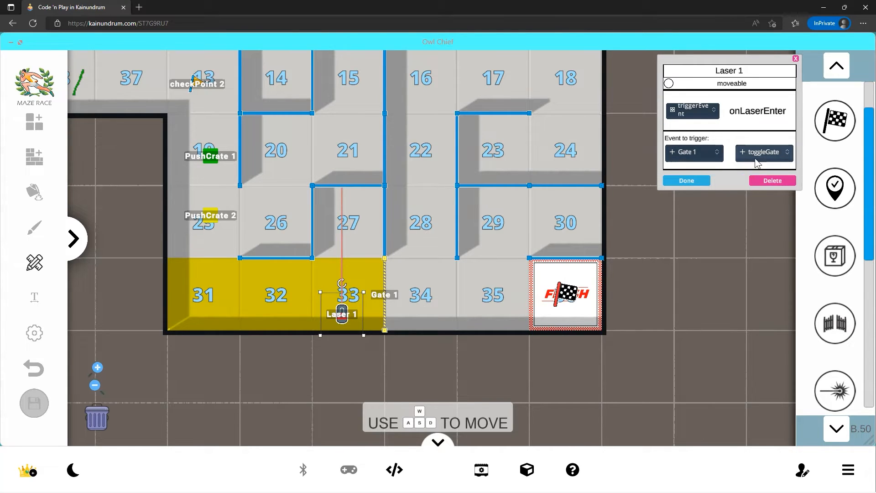
click(678, 180)
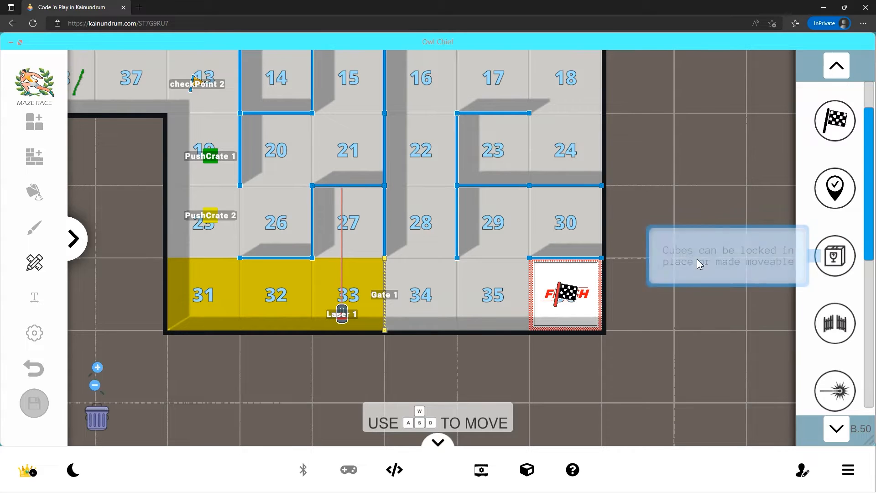
- Place angled mirrors above the laser on tile 33 and at the outer edge of tile 31 to redirect the beam
scroll(873, 244, down, 5)
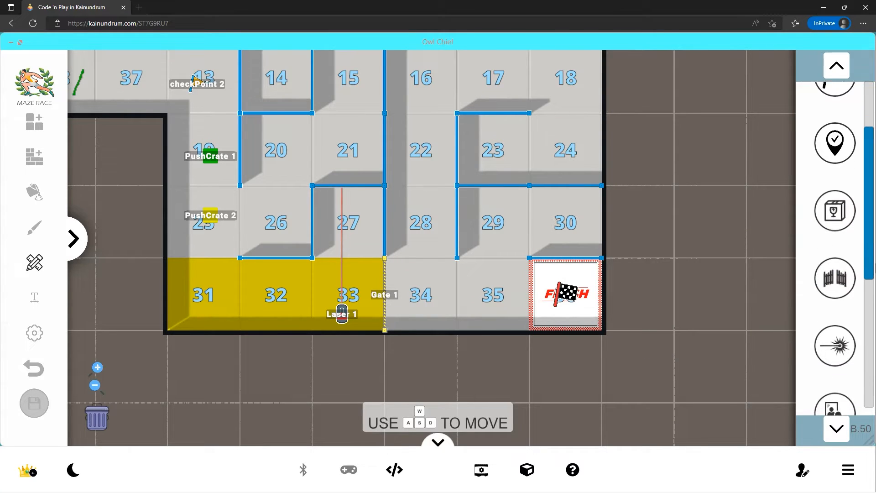
drag(845, 279, 339, 264)
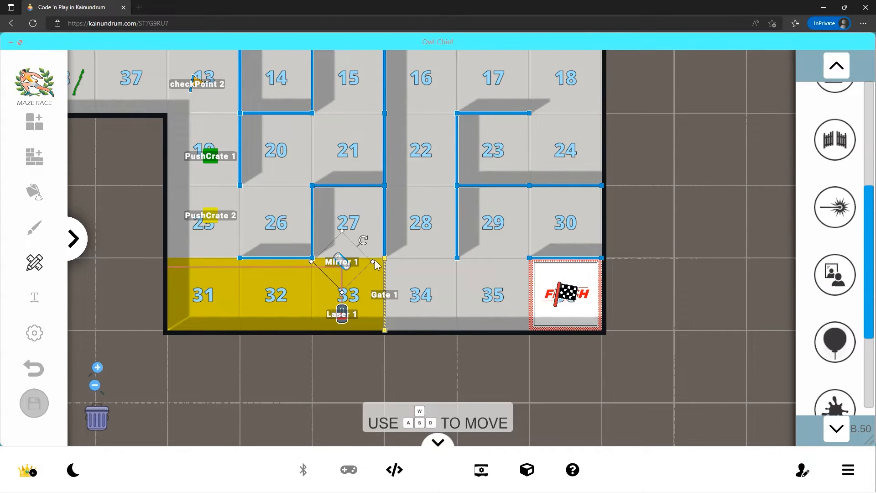
drag(844, 283, 174, 269)
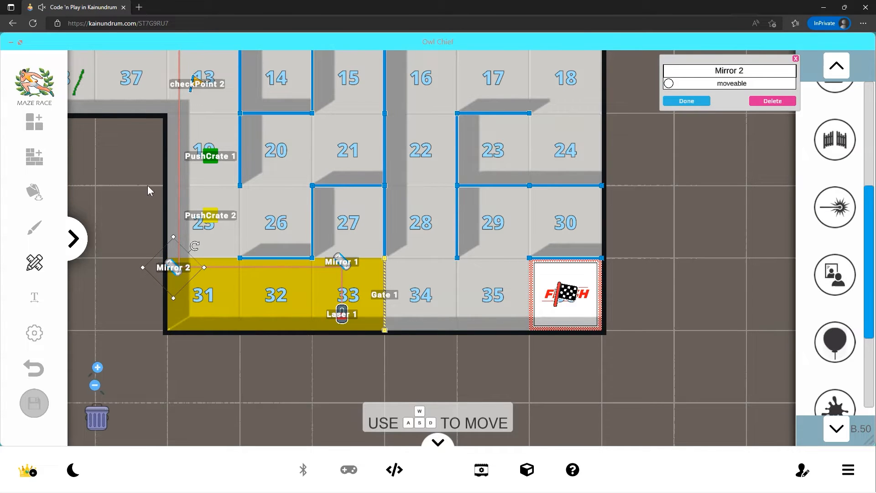
- Add a balloon and position it on the laser beam between the two mirrors, near the border of tiles 31 and 32
key(w)
key(a)
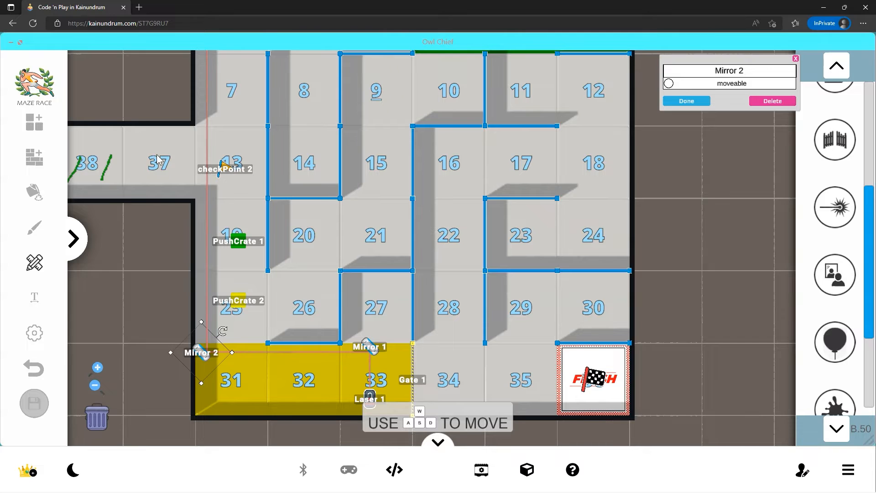
key(s)
key(d)
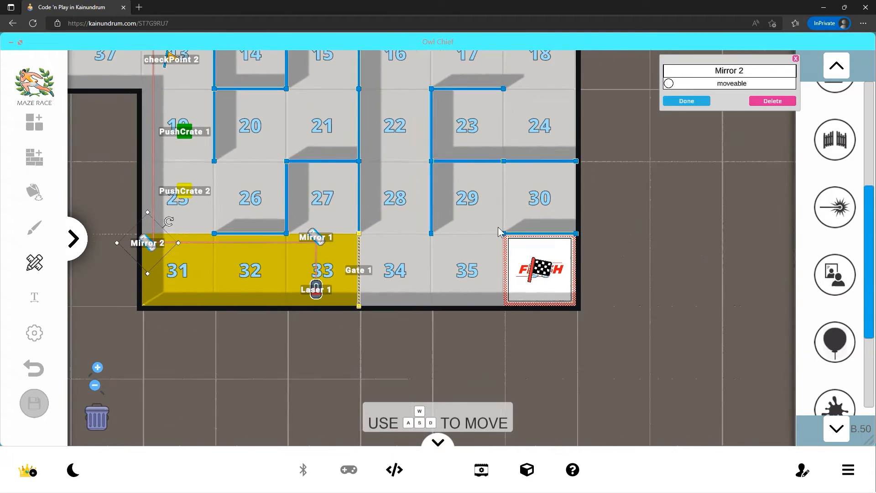
scroll(835, 289, down, 1)
drag(835, 291, 404, 265)
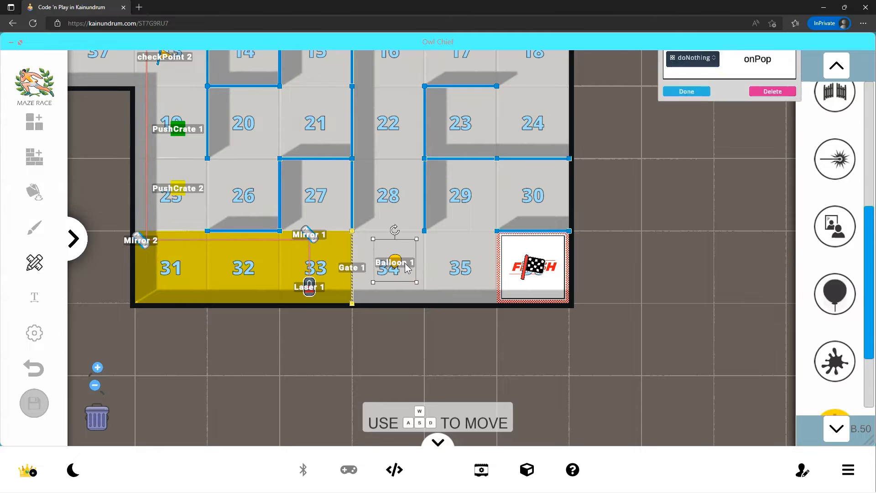
scroll(401, 265, up, 2)
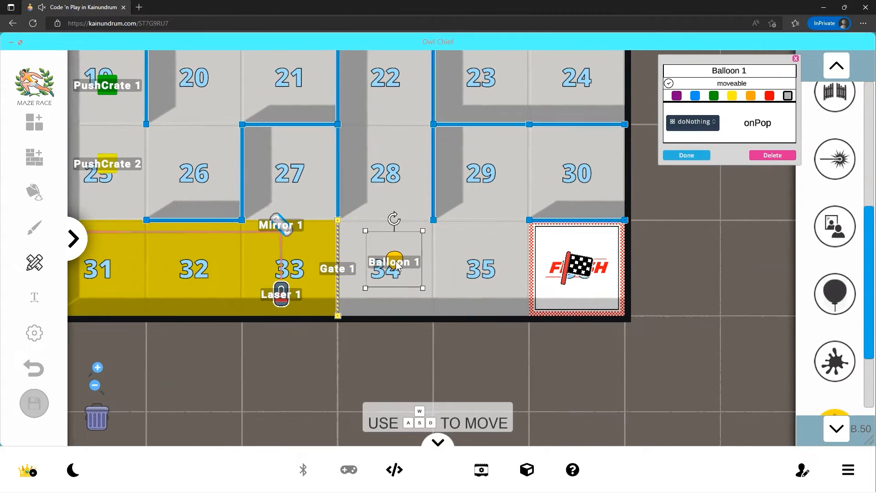
scroll(398, 263, up, 2)
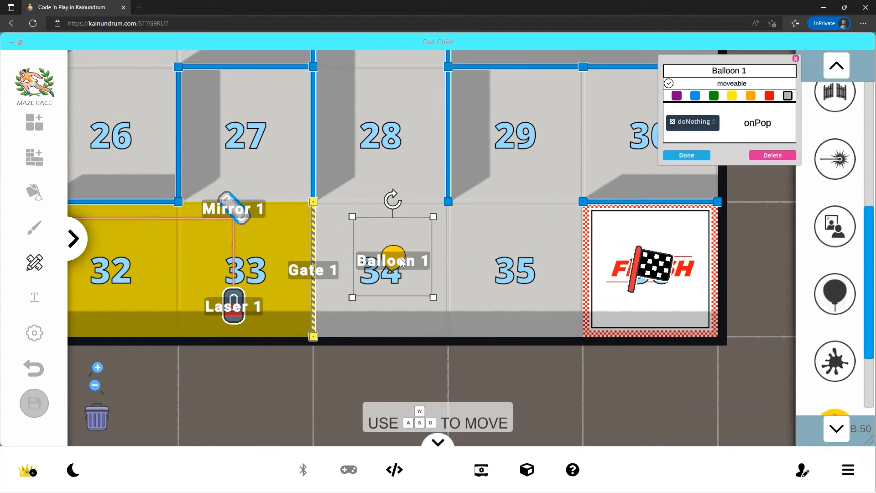
drag(400, 257, 325, 218)
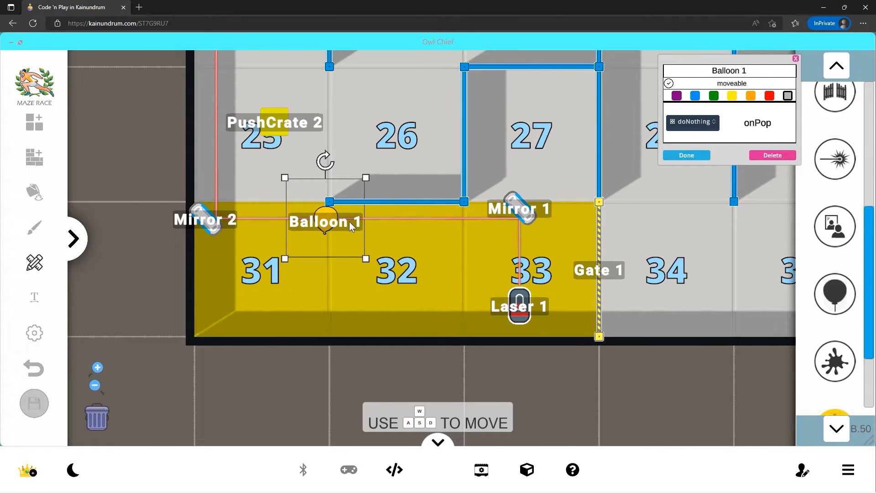
- Set the balloon's onPop action to triggerEvent with Gate 1 and toggleGate
click(706, 124)
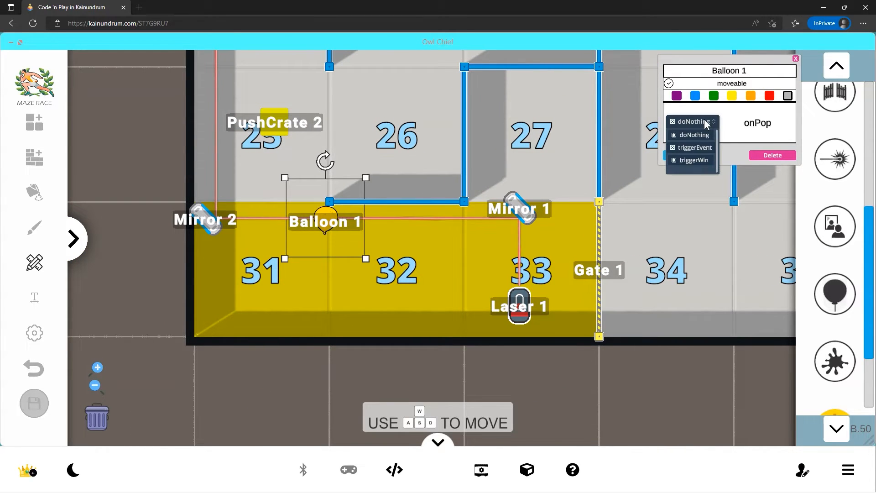
click(683, 147)
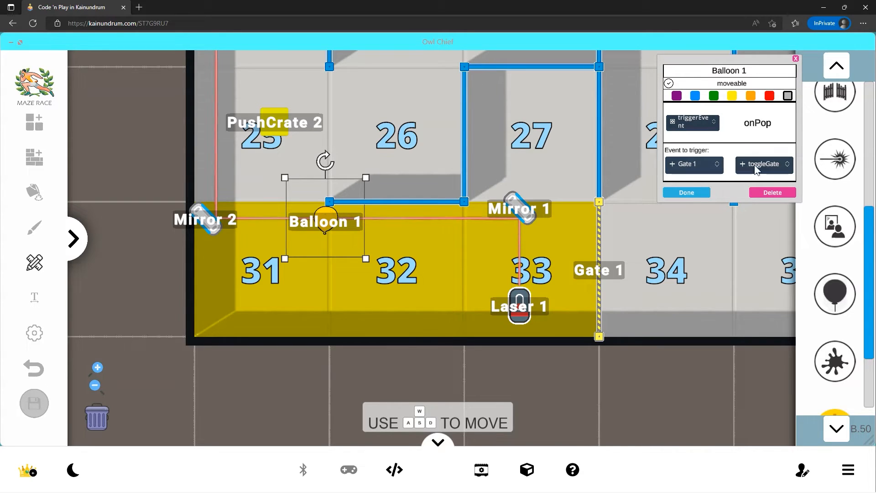
click(686, 192)
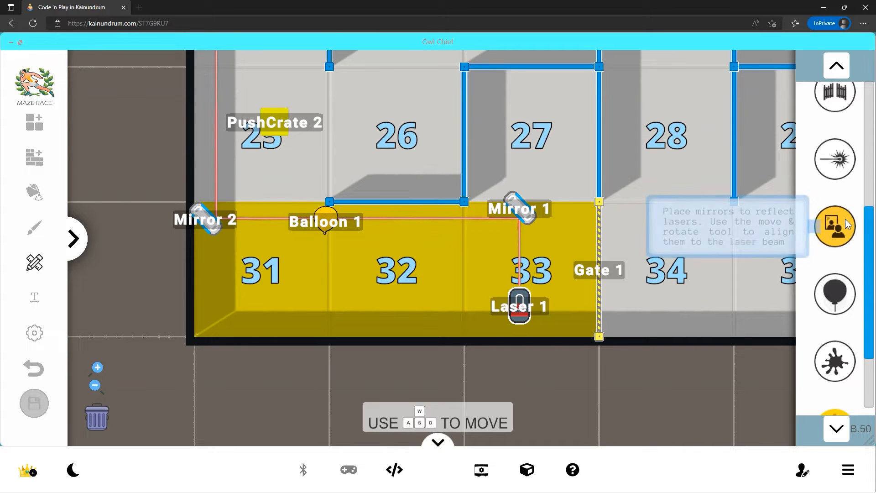
- Place a push crate on the laser beam in tile 32, between the balloon and the mirror above the laser
scroll(844, 233, up, 3)
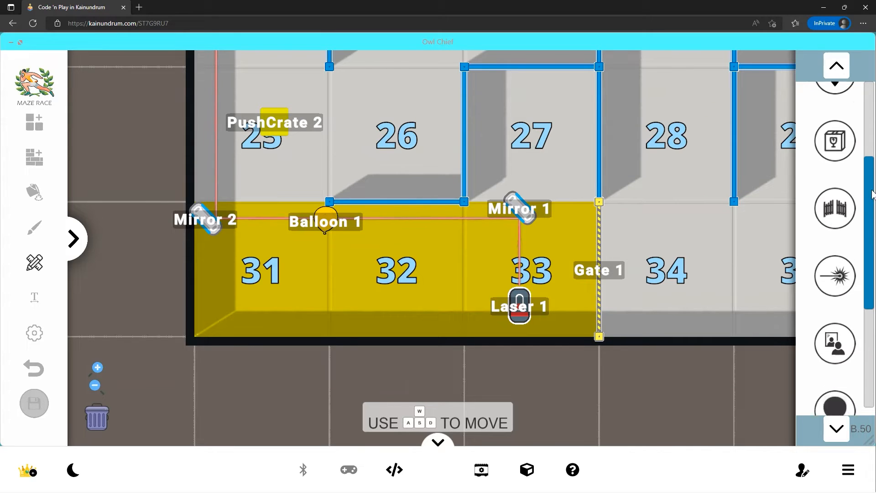
drag(842, 187, 417, 220)
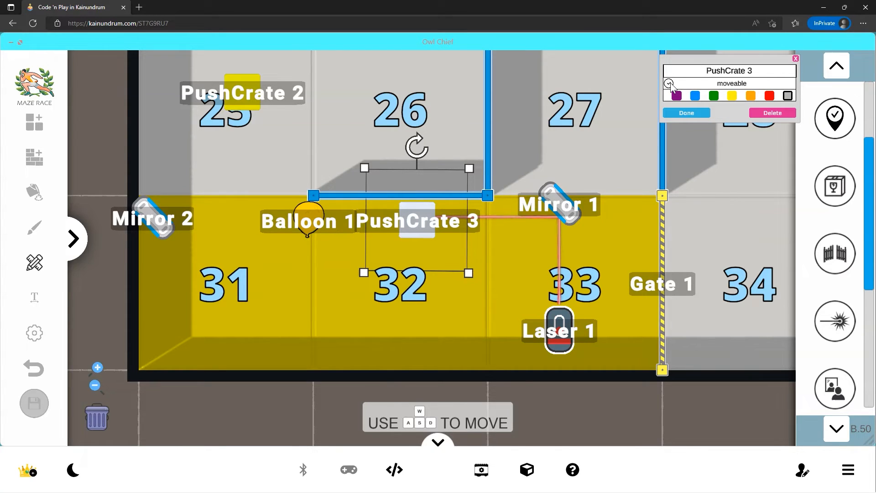
mouse_move(425, 223)
mouse_down()
mouse_move(420, 239)
mouse_move(404, 223)
mouse_move(475, 214)
mouse_move(423, 213)
mouse_up()
- Make the mirror above the laser on tile 33 moveable
click(562, 201)
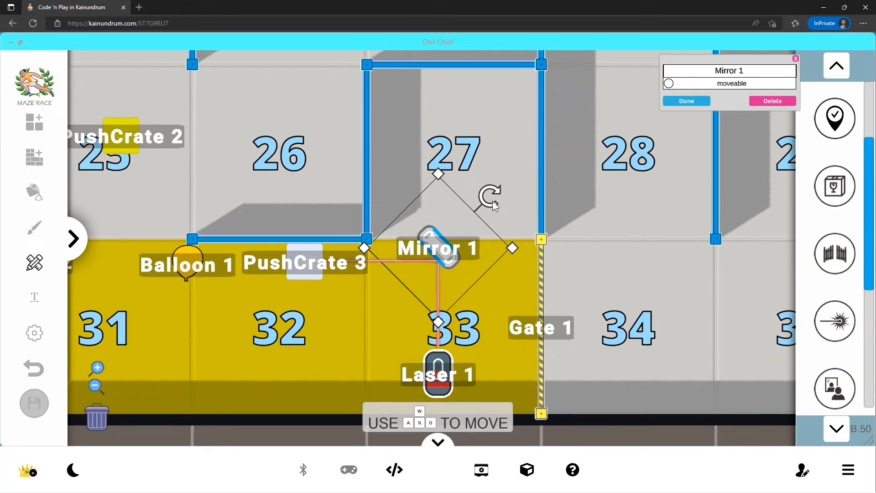
click(669, 84)
click(701, 102)
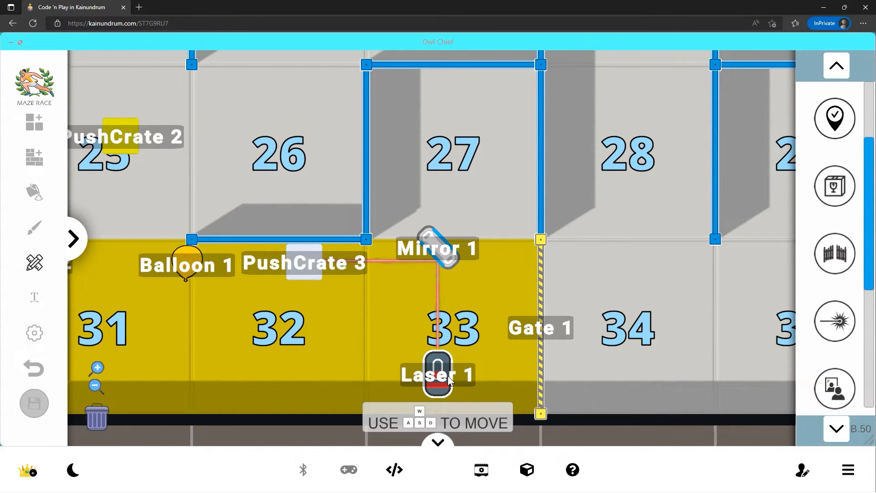
- Place four collectable coins in the maze, two on tile 7 and two on tile 1
scroll(519, 270, down, 1)
key(a)
drag(869, 299, 866, 336)
key(a)
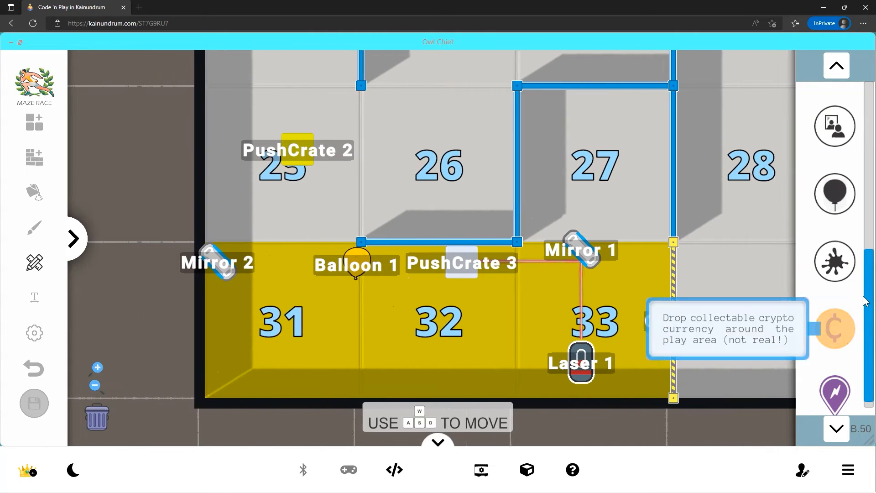
key(w)
key(w)
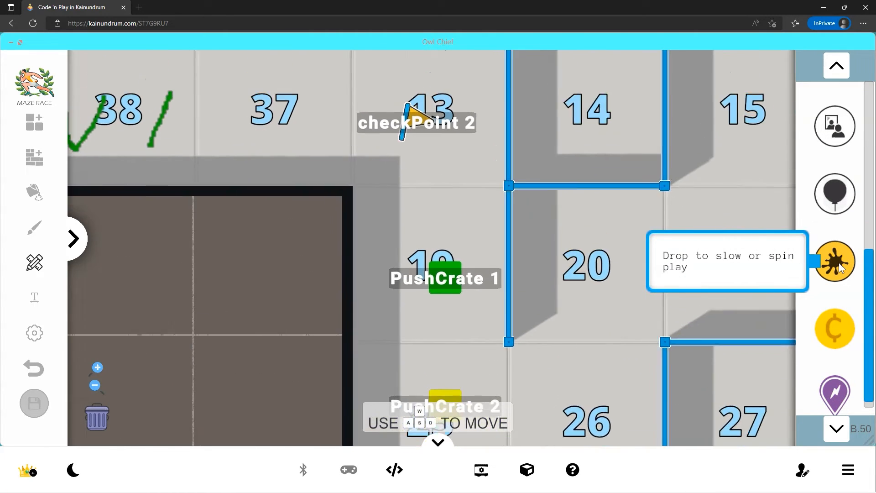
key(a)
key(w)
scroll(516, 219, down, 4)
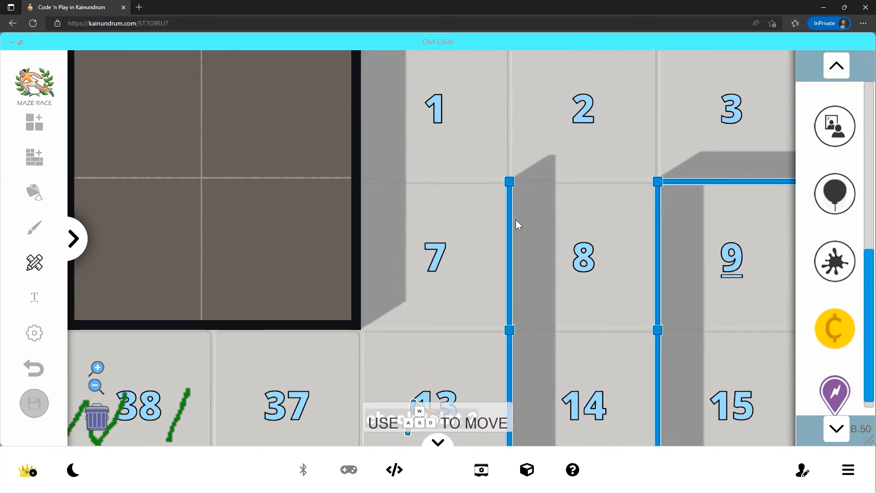
scroll(516, 229, down, 1)
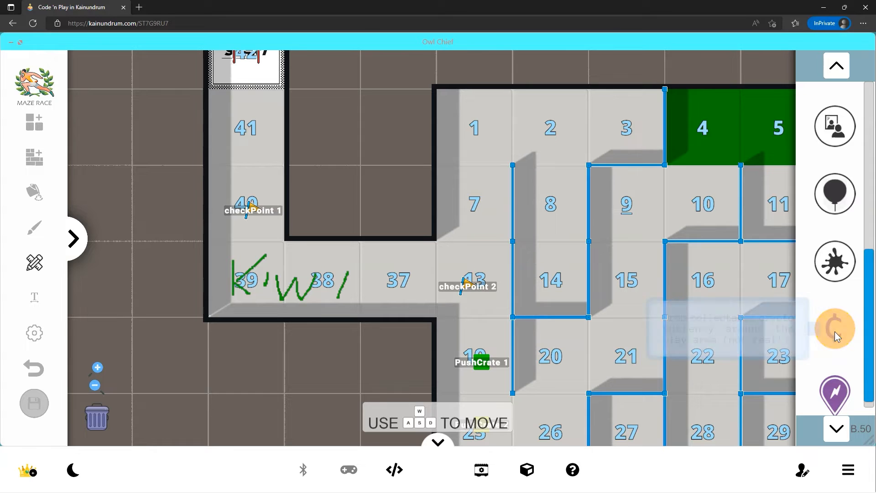
drag(833, 329, 461, 186)
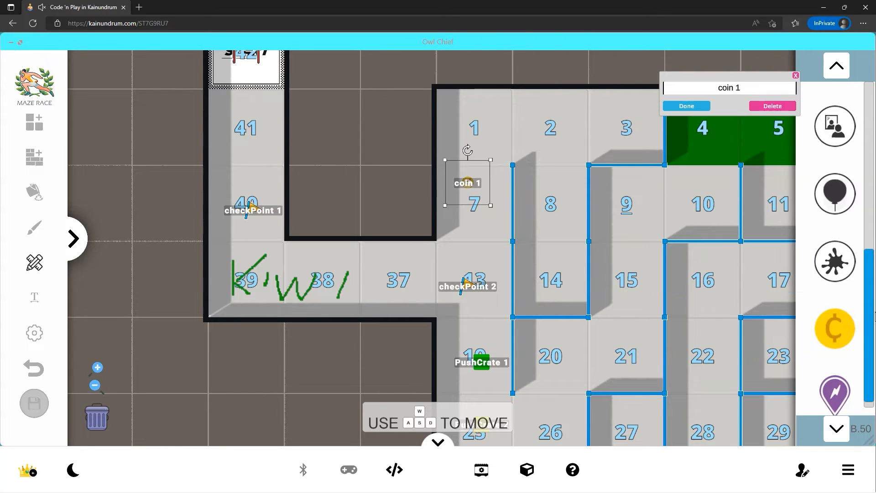
drag(834, 329, 495, 211)
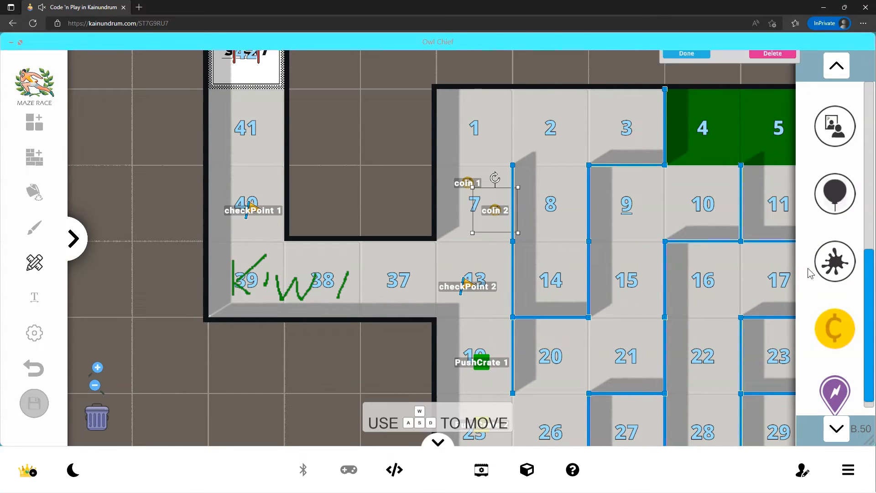
drag(841, 319, 493, 138)
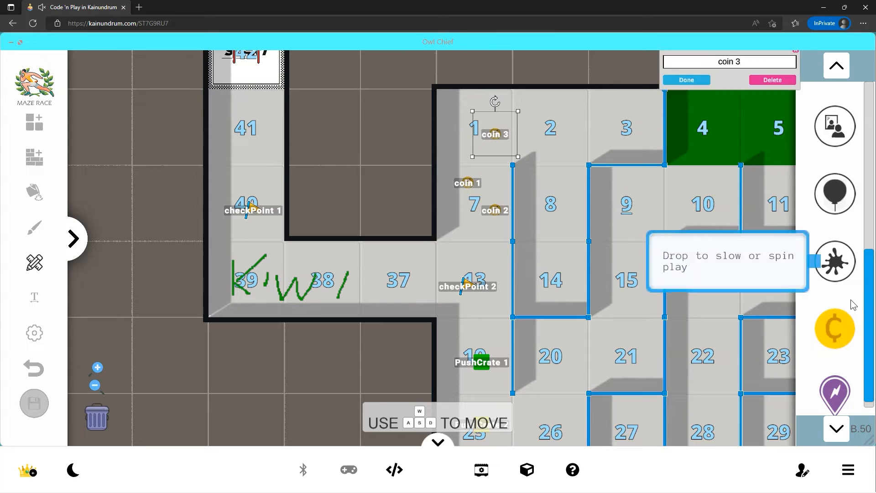
drag(834, 325, 466, 138)
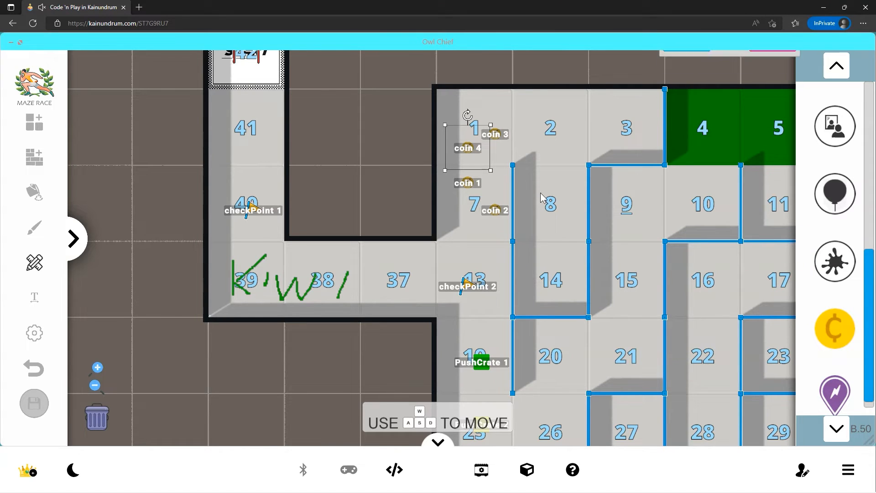
- Place two oil spills side by side on tile 19 near the green crate, keeping spinPlayer as the first one's onPlayerEnter action
scroll(522, 176, up, 1)
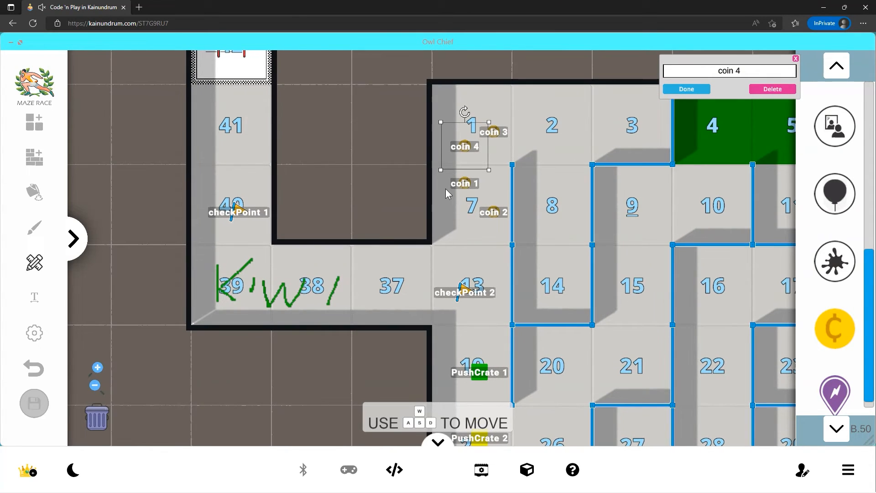
key(s)
key(s)
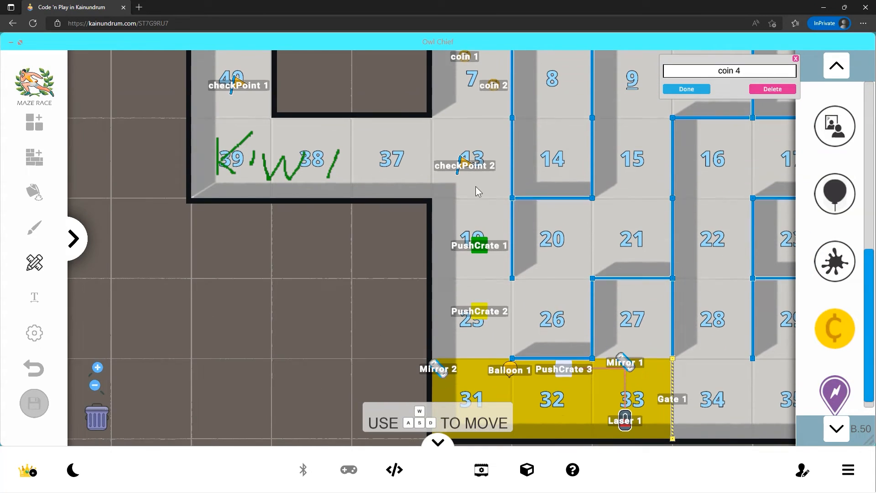
drag(834, 261, 482, 218)
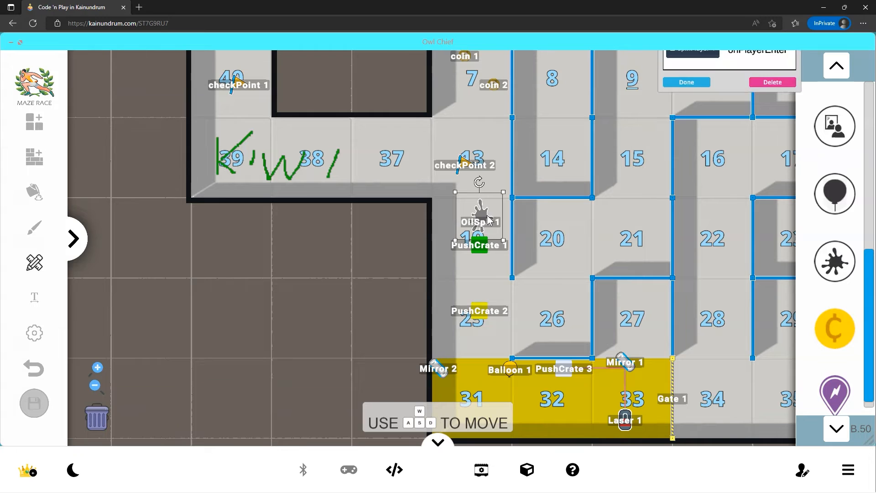
scroll(483, 222, up, 5)
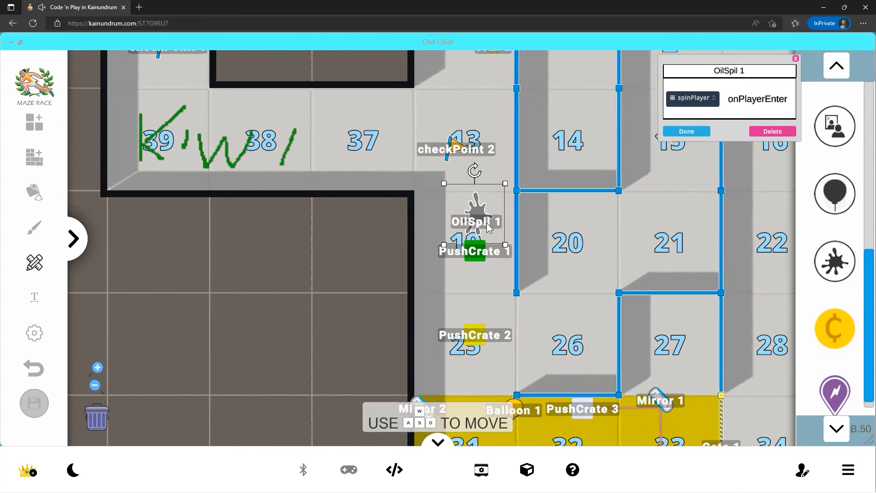
click(716, 99)
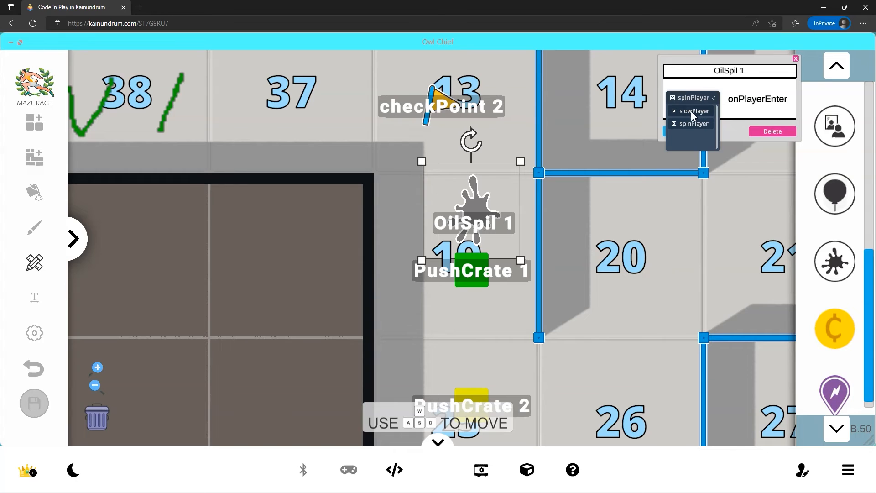
click(694, 123)
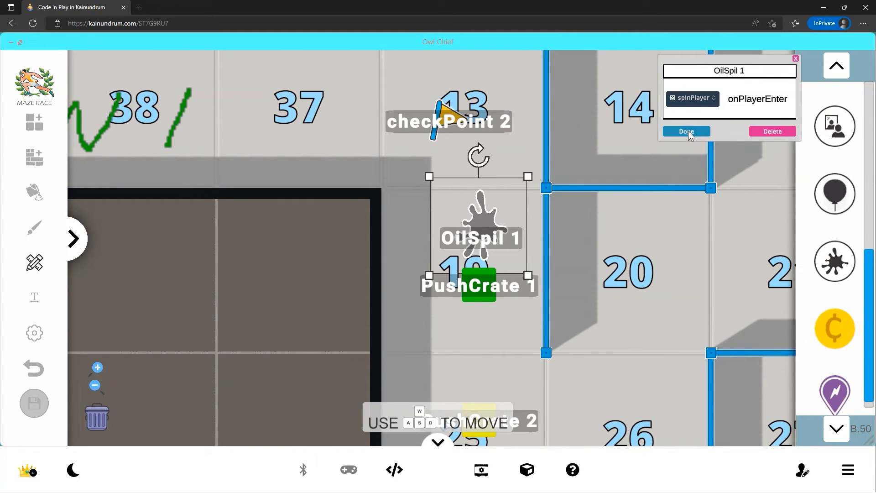
click(686, 131)
drag(835, 262, 411, 267)
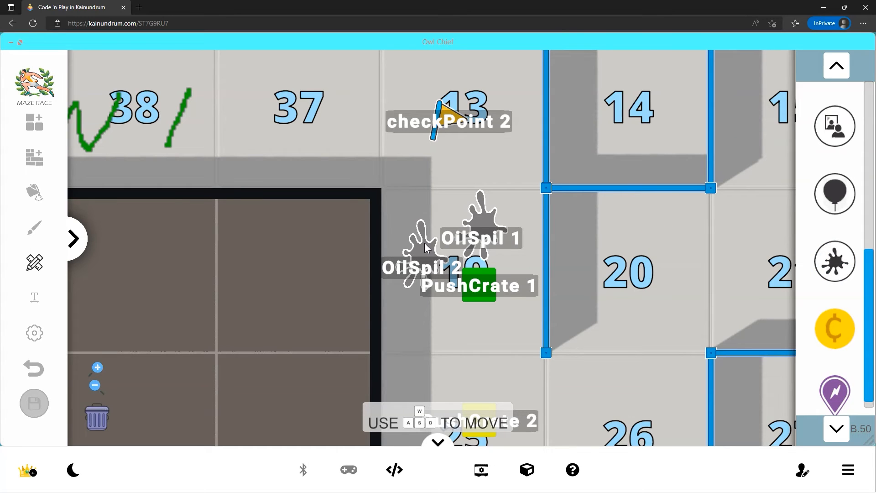
click(687, 131)
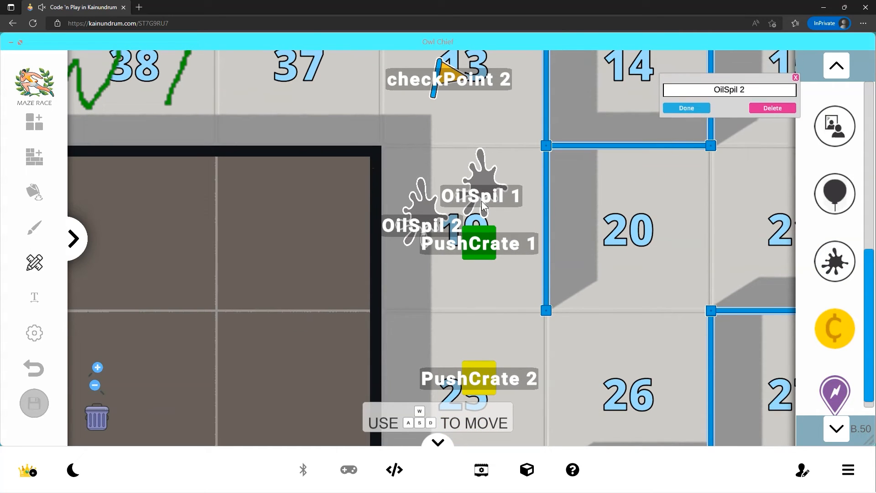
- Save the finished maze level
scroll(526, 257, down, 3)
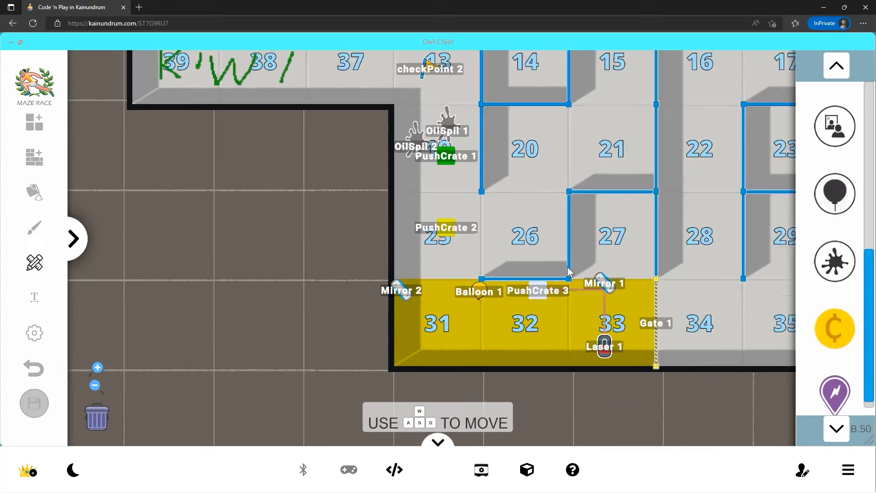
key(d)
key(w)
scroll(429, 209, down, 1)
scroll(455, 208, down, 2)
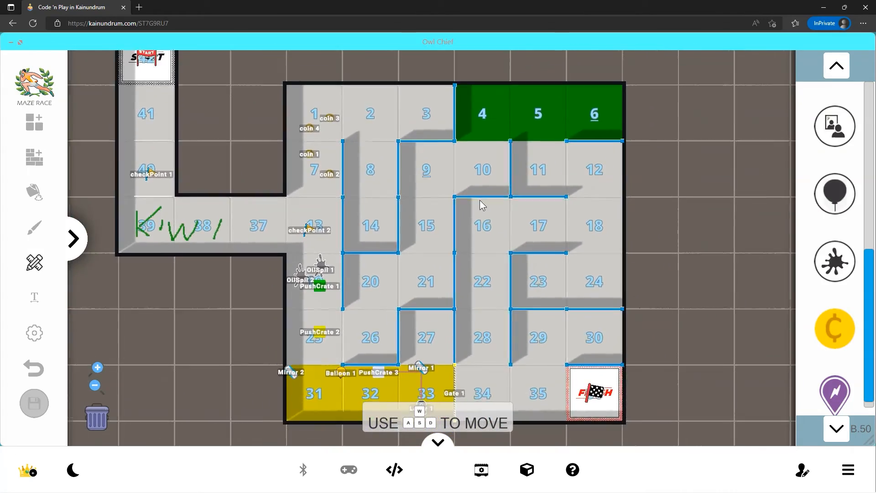
key(a)
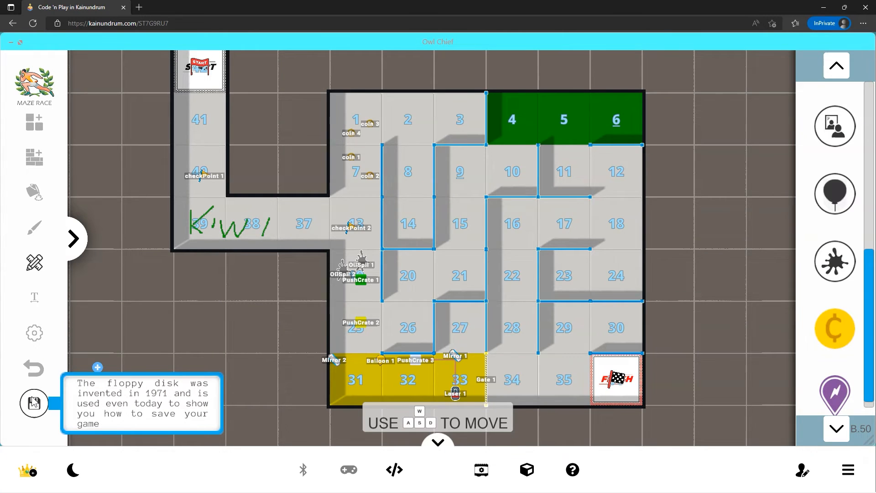
click(34, 402)
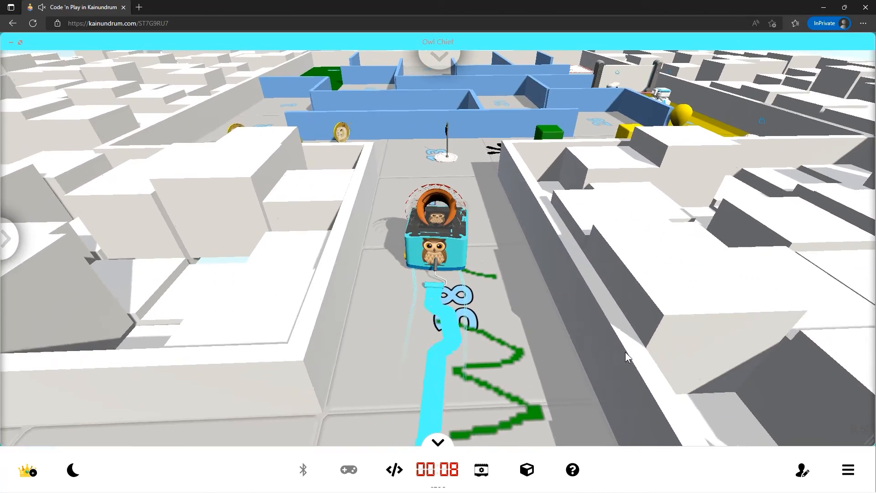
- View the room leaderboard with its Fastest and Coder rankings, and return to the running game
click(847, 469)
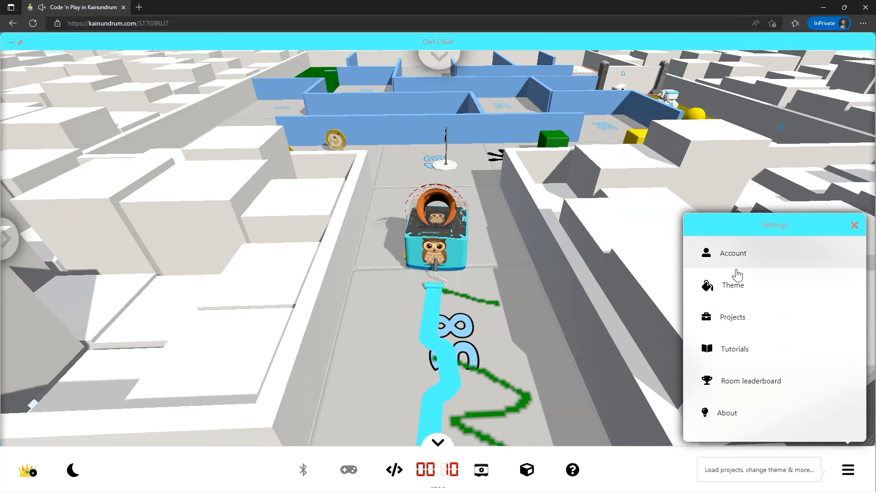
click(743, 383)
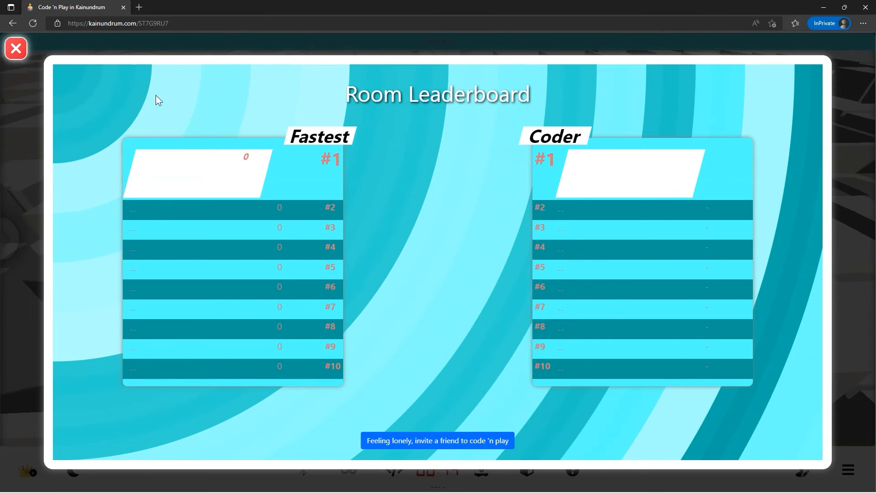
click(17, 48)
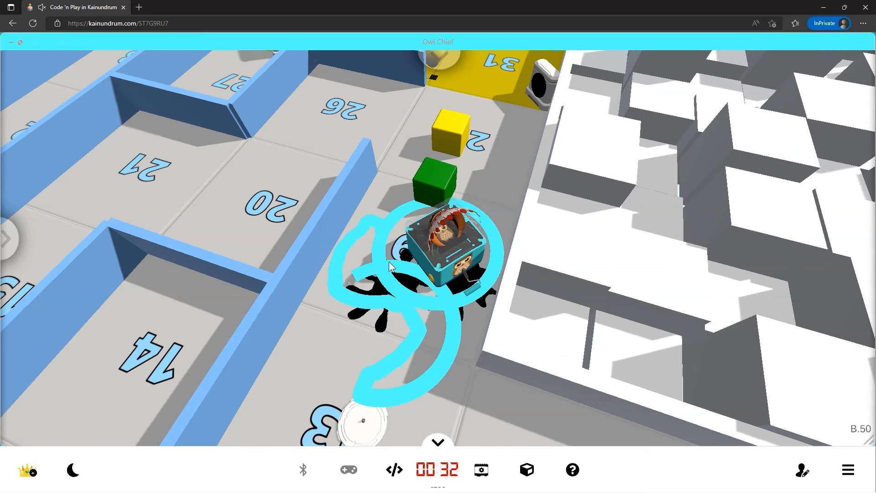
- Stop the running game and copy the multiplayer invite link from the lobby
click(438, 471)
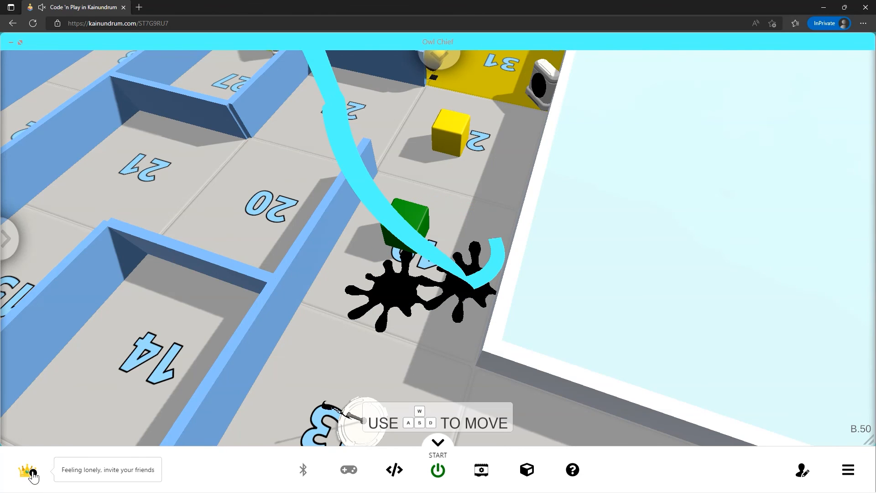
click(33, 477)
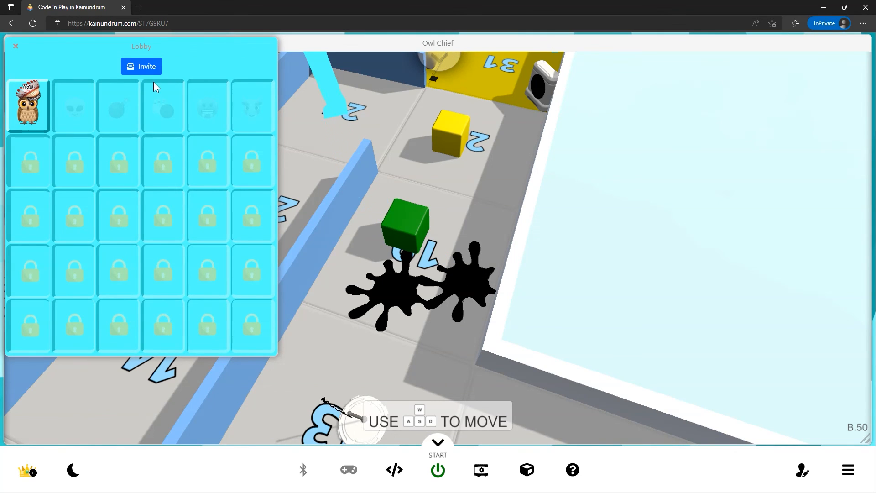
click(141, 68)
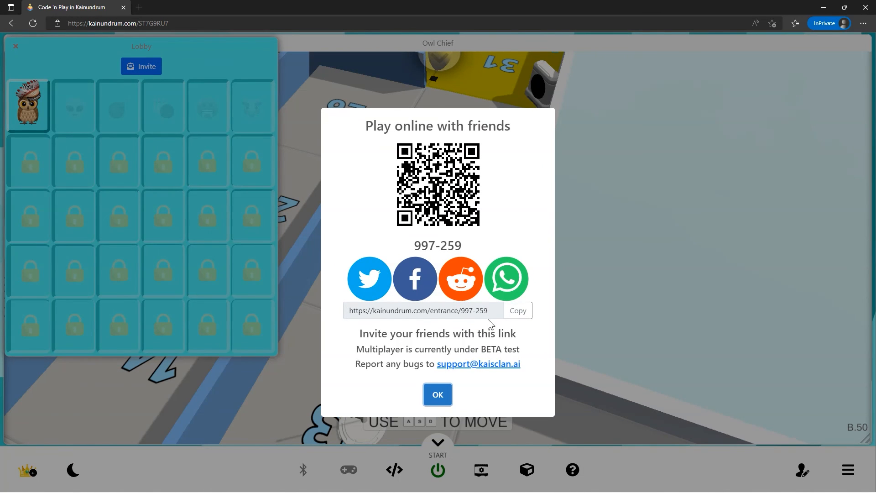
click(520, 311)
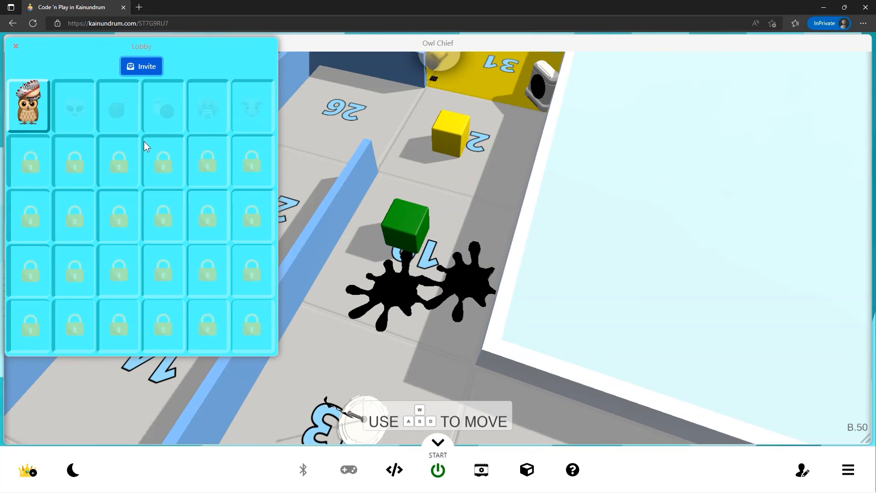